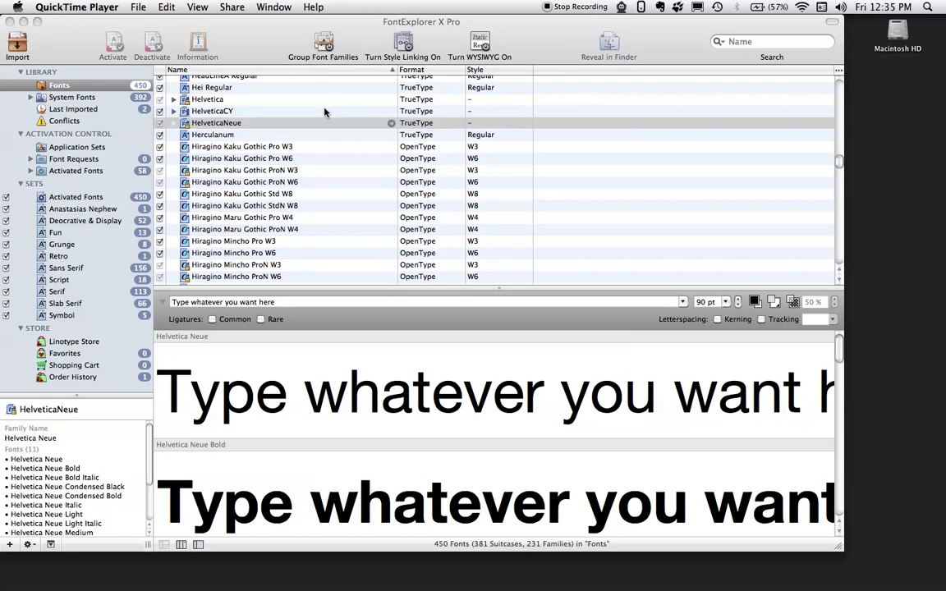
Browse the 450-font library, then open the Fun set showing Chalkboard, Comic Sans MS and Cooper Std.
click(57, 85)
scroll(325, 158, up, 3)
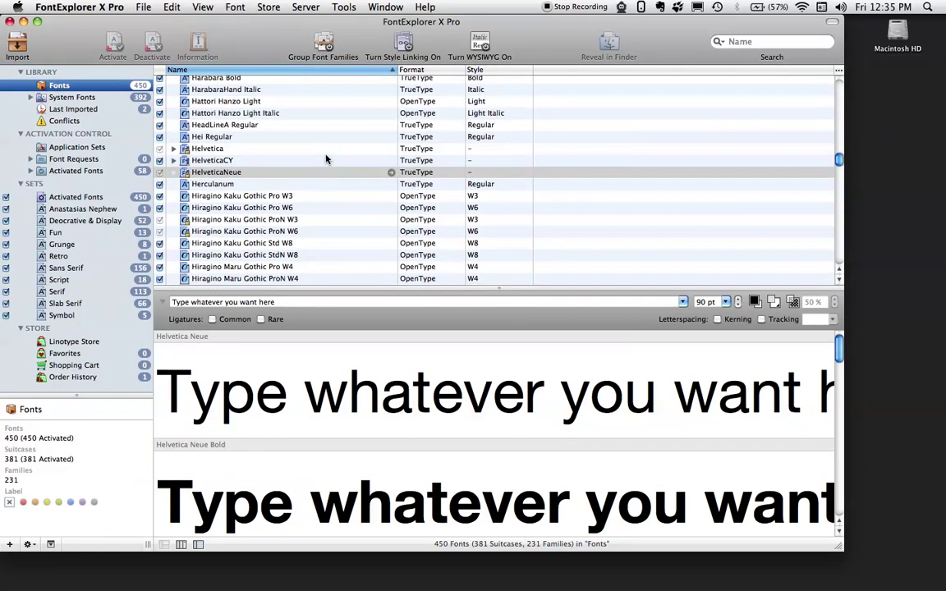
scroll(297, 133, up, 10)
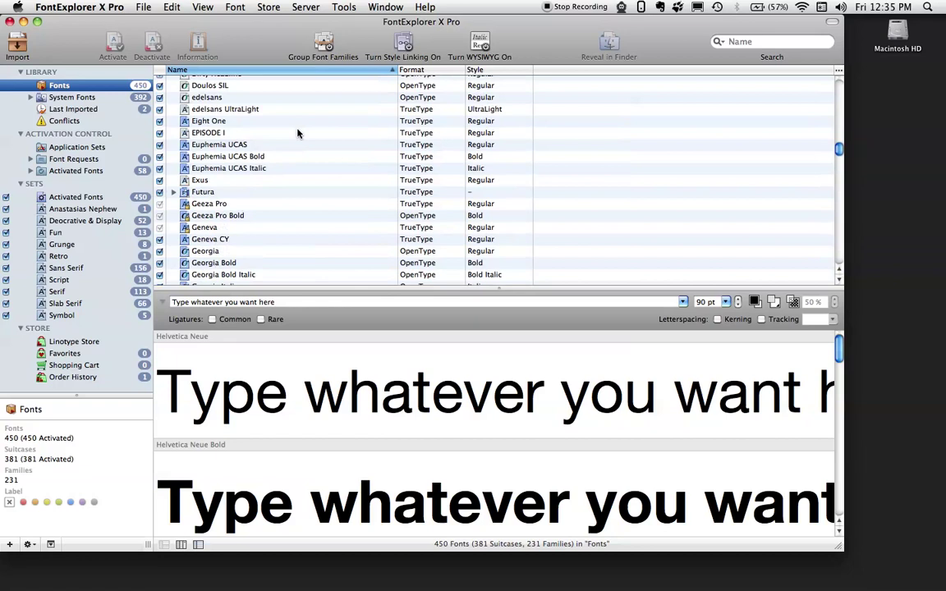
scroll(222, 215, down, 20)
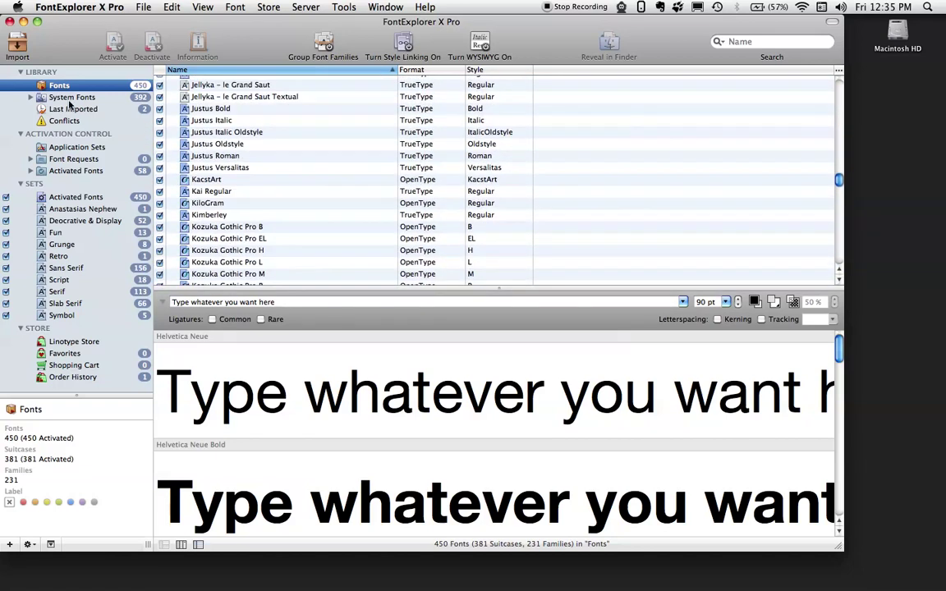
click(30, 97)
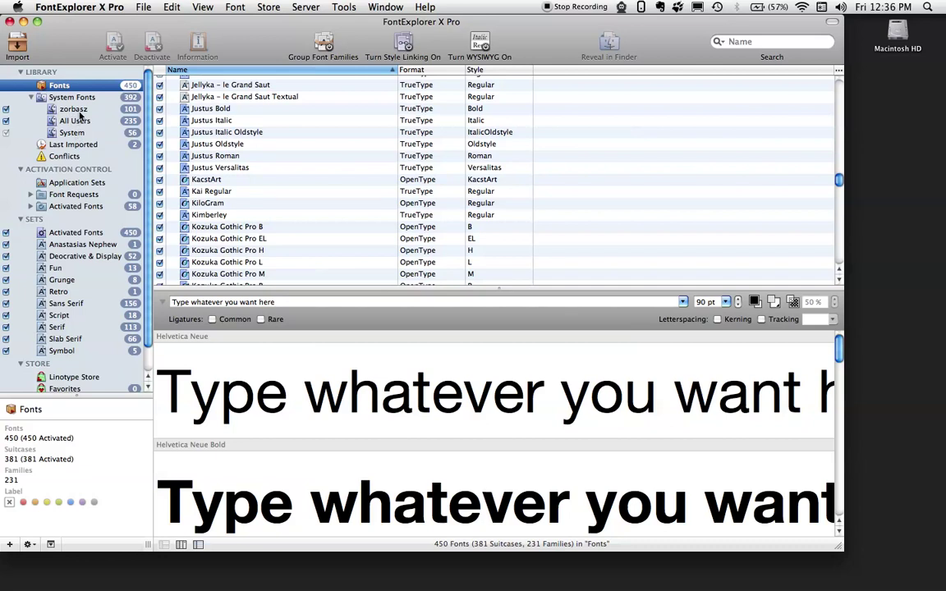
click(30, 97)
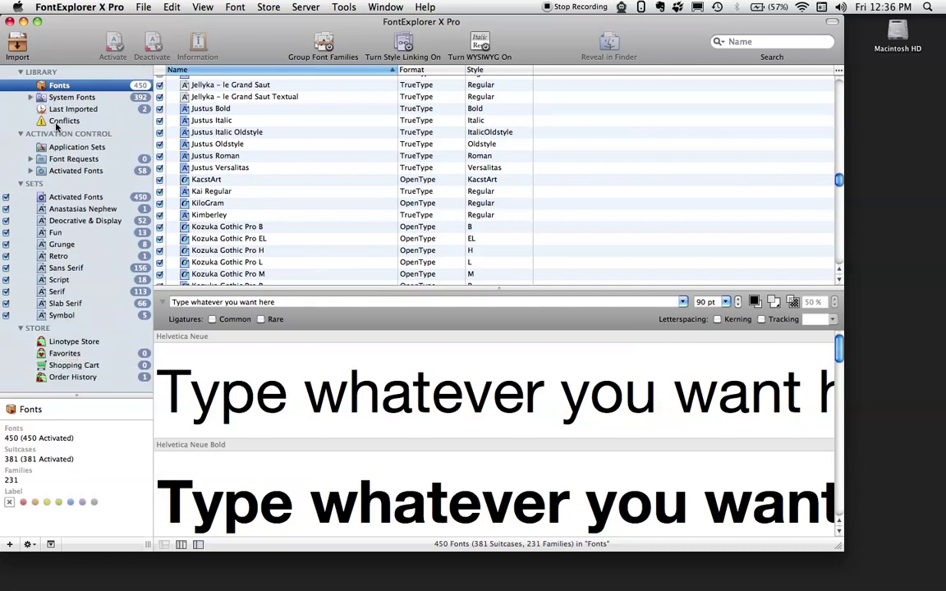
click(73, 212)
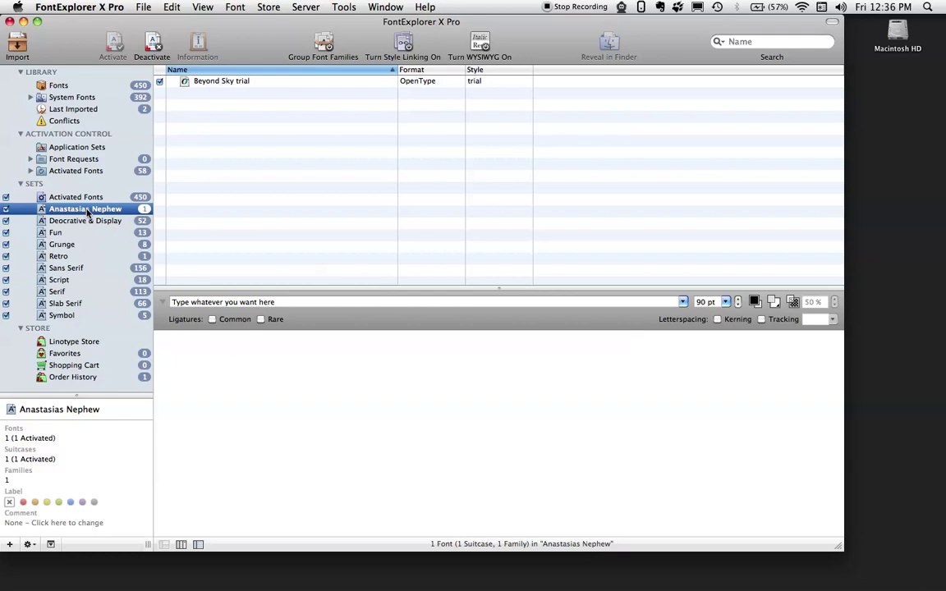
click(88, 235)
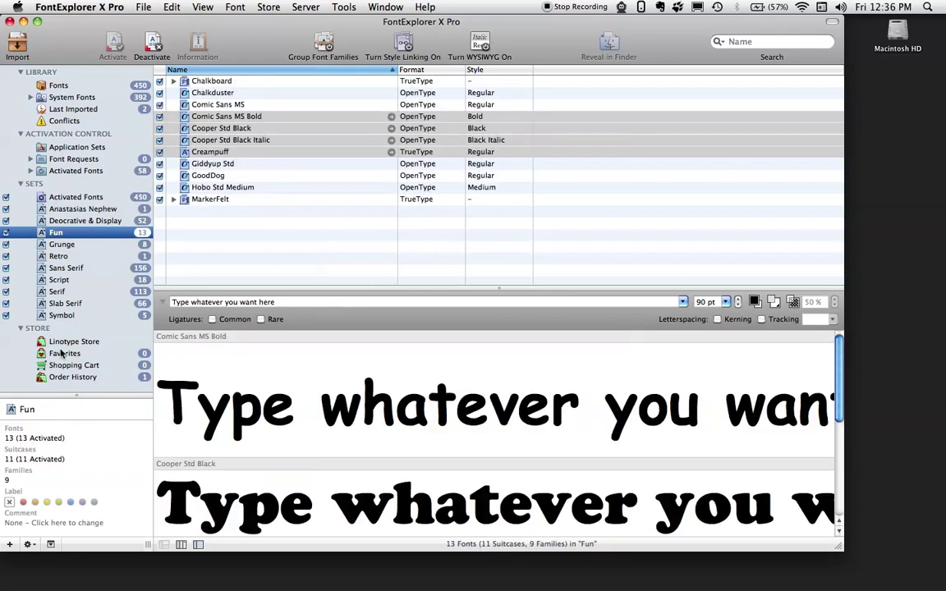
Add a new empty font set and name it 'New project'.
click(10, 545)
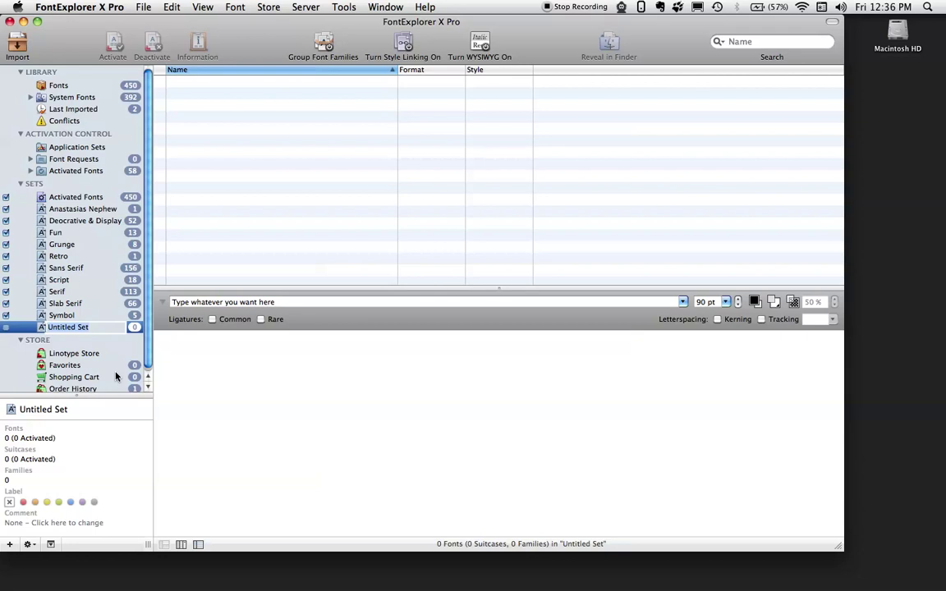
text(New project)
key(Return)
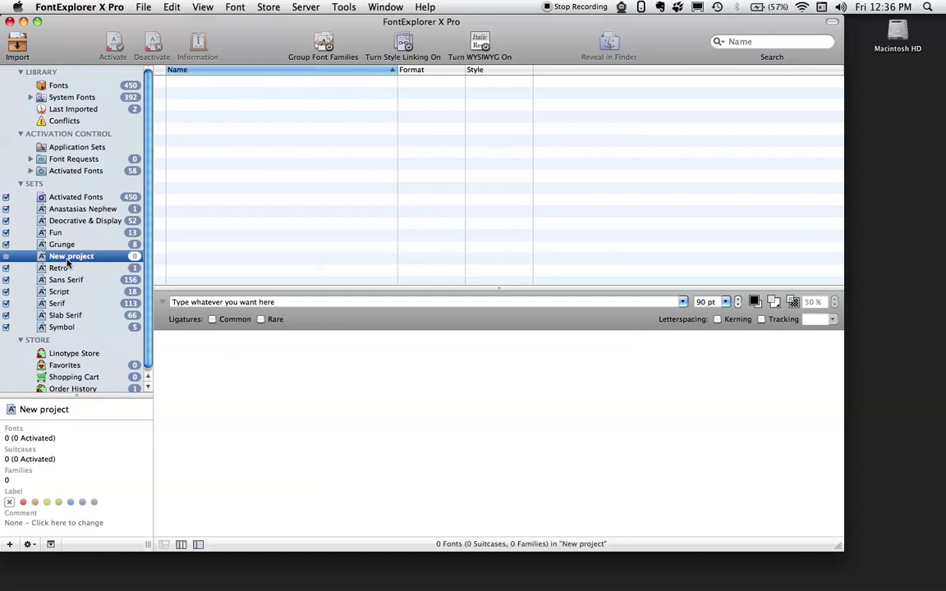
Show the Serif set and preview Adobe Fangsong Std R, Adobe Caslon Pro Bold Italic and Adobe Caslon Pro.
click(57, 303)
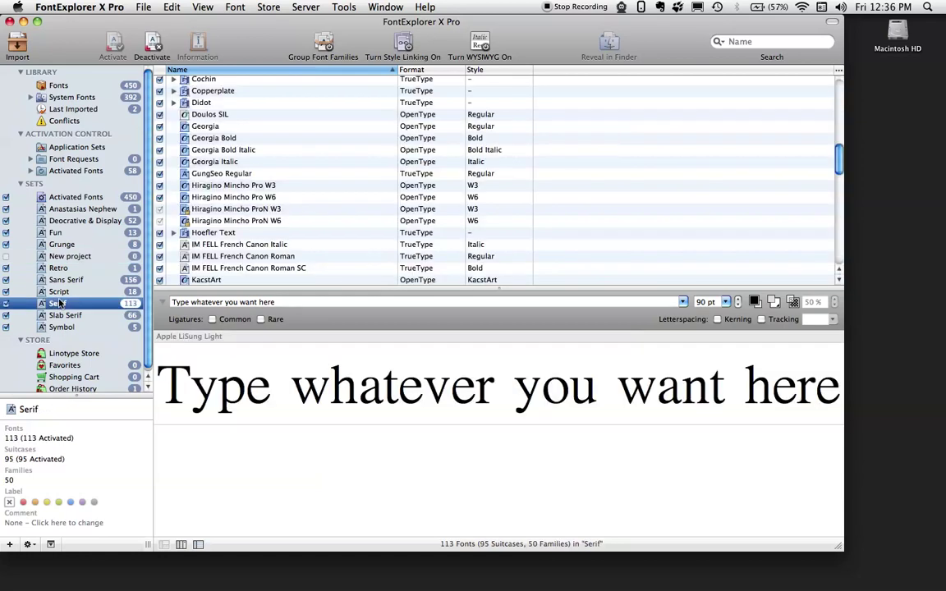
scroll(234, 181, down, 10)
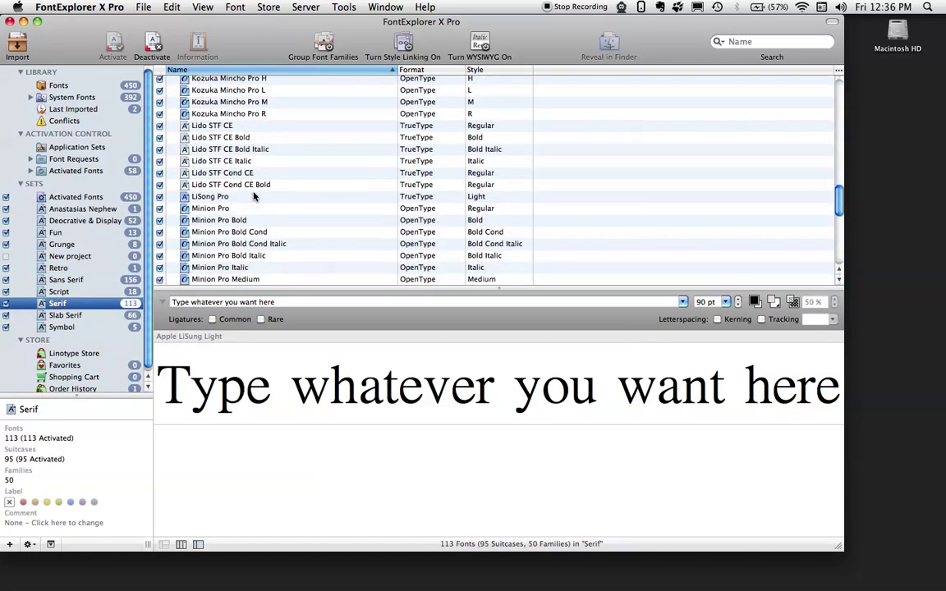
scroll(250, 185, up, 15)
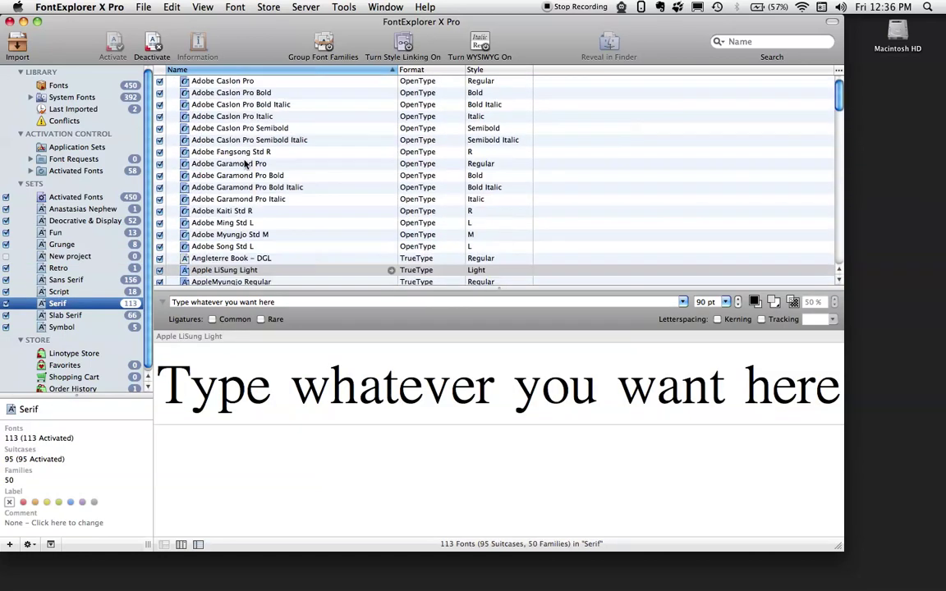
click(222, 152)
click(218, 104)
click(226, 81)
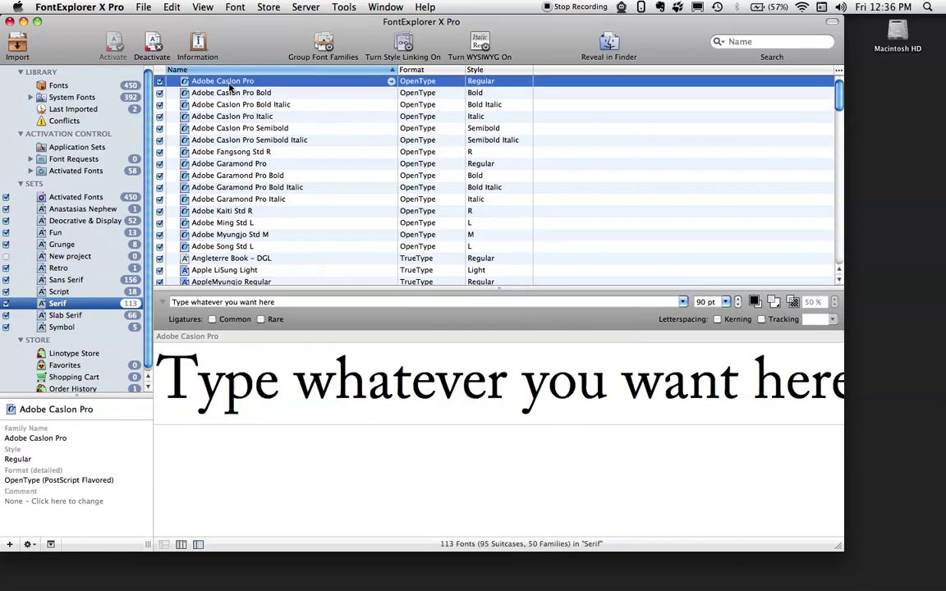
Scroll through the full 450-font library, then return to the Serif set.
click(57, 86)
scroll(351, 137, up, 1)
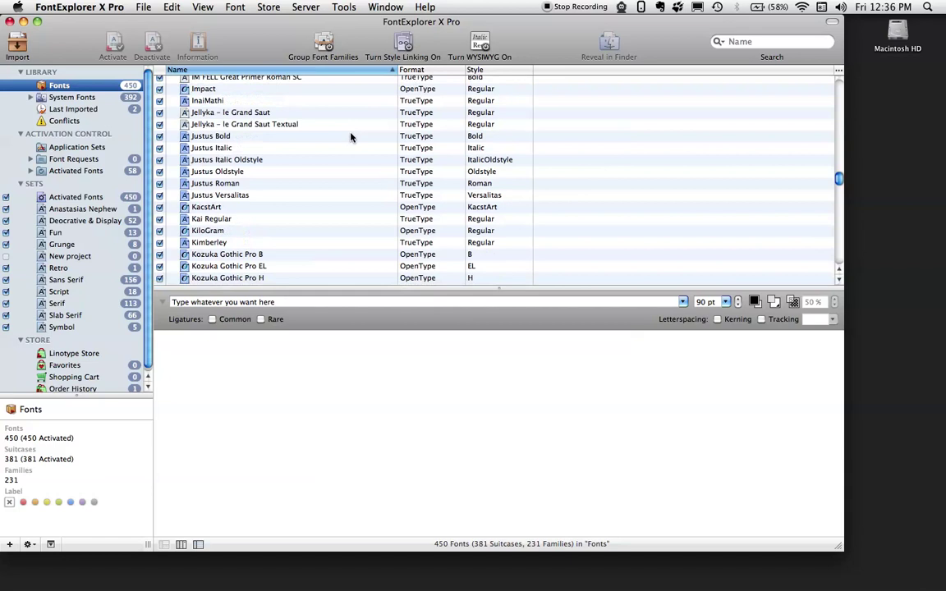
scroll(351, 137, up, 2)
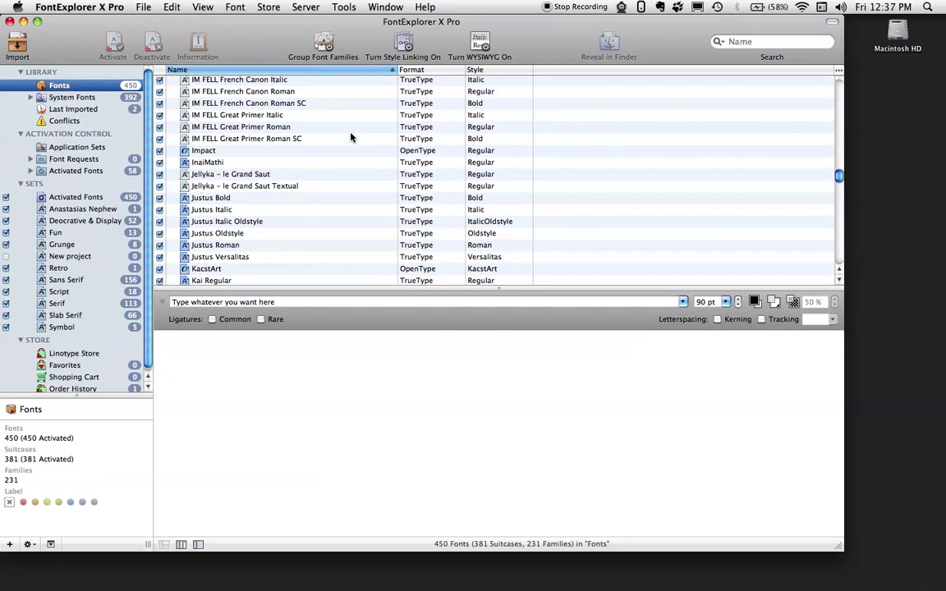
scroll(351, 137, down, 8)
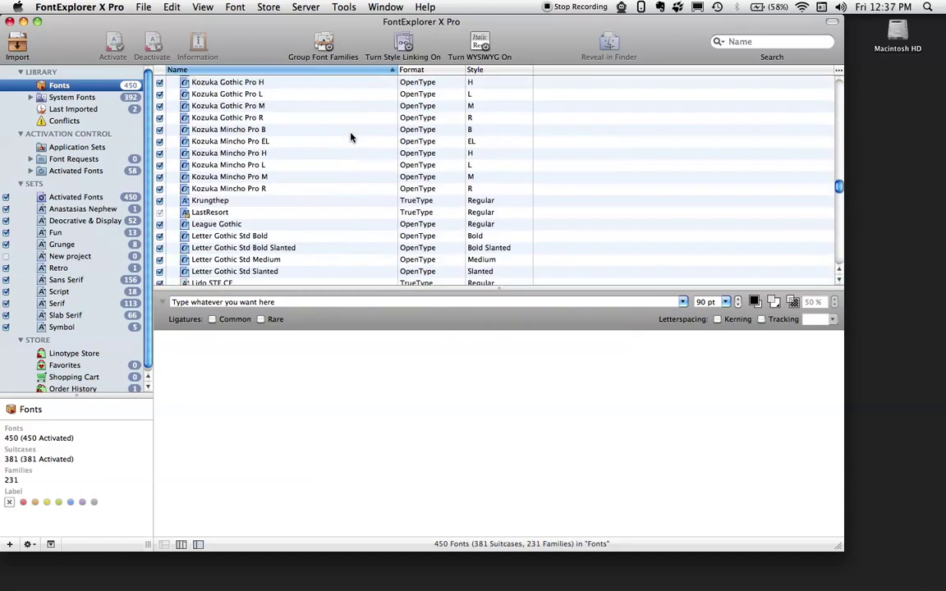
scroll(350, 137, down, 2)
scroll(350, 137, up, 10)
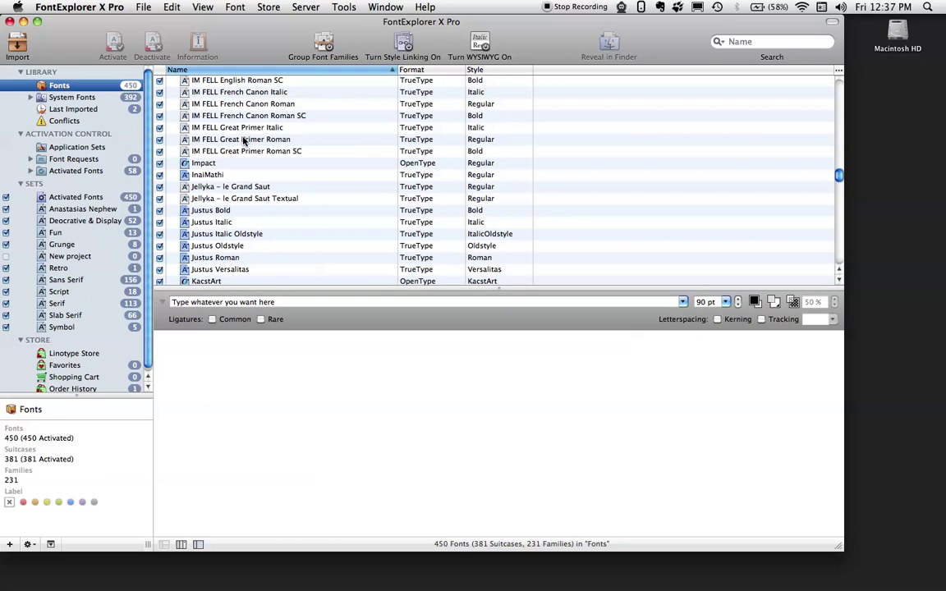
scroll(244, 141, up, 3)
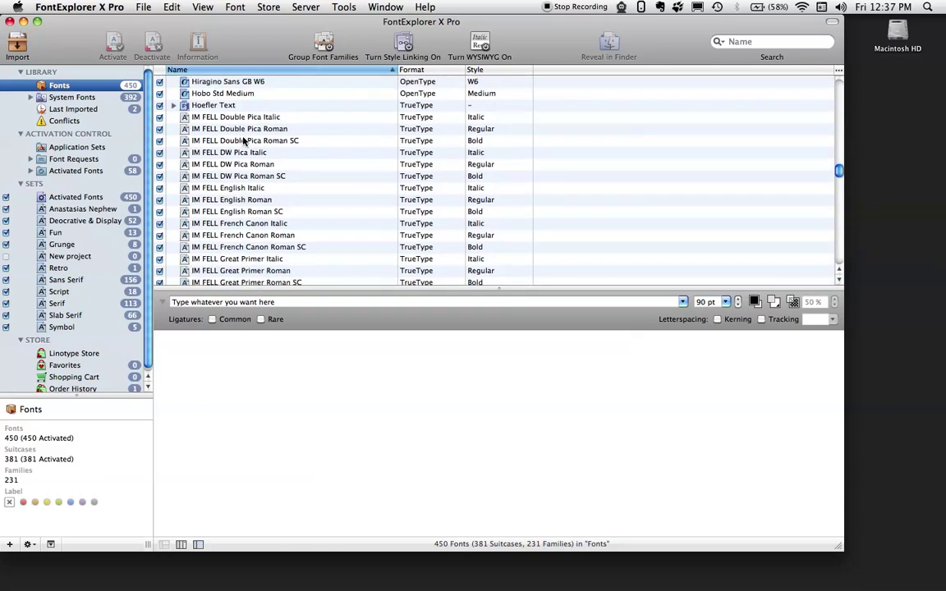
click(65, 303)
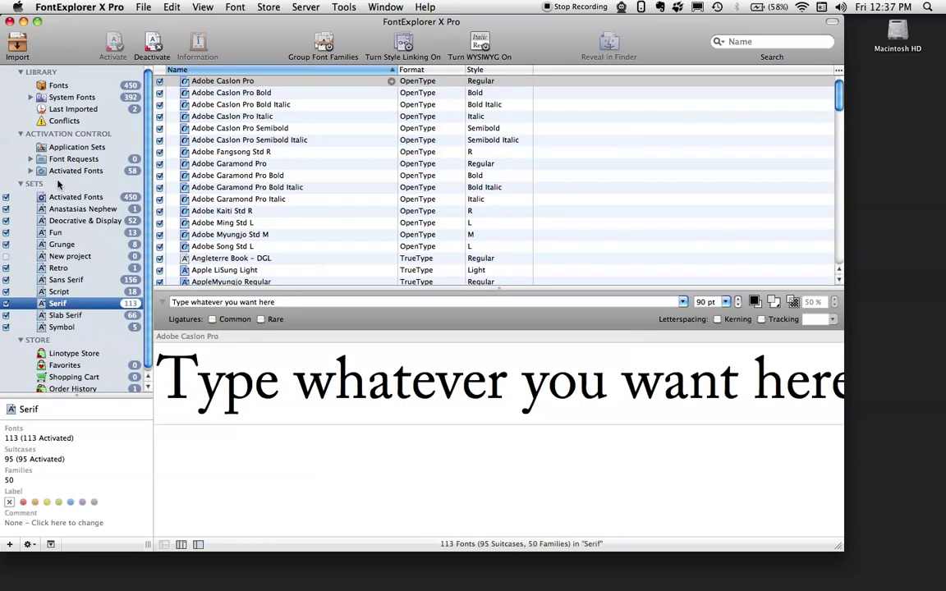
Create an application set triggered by Adobe InDesign CS4, named after the application.
click(66, 148)
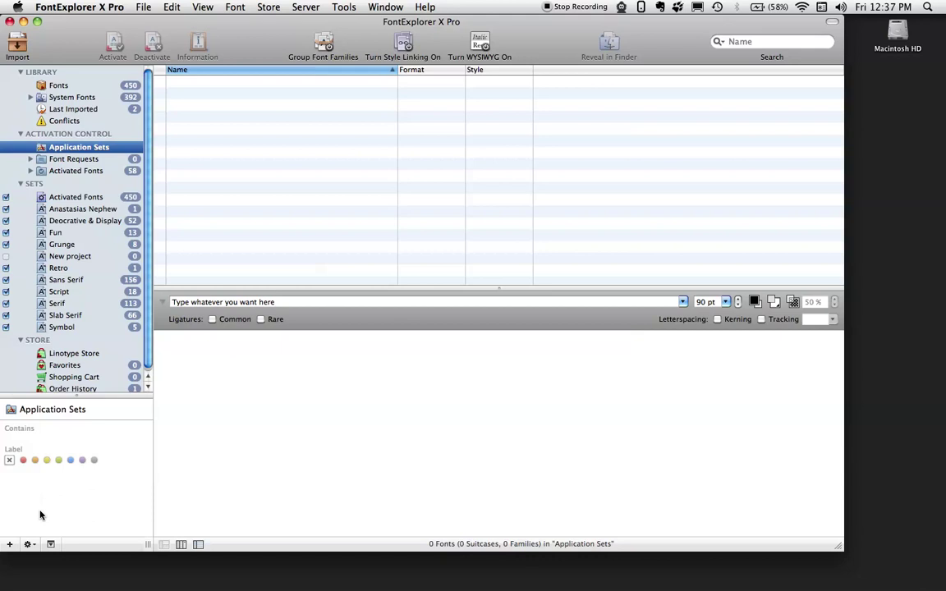
click(28, 544)
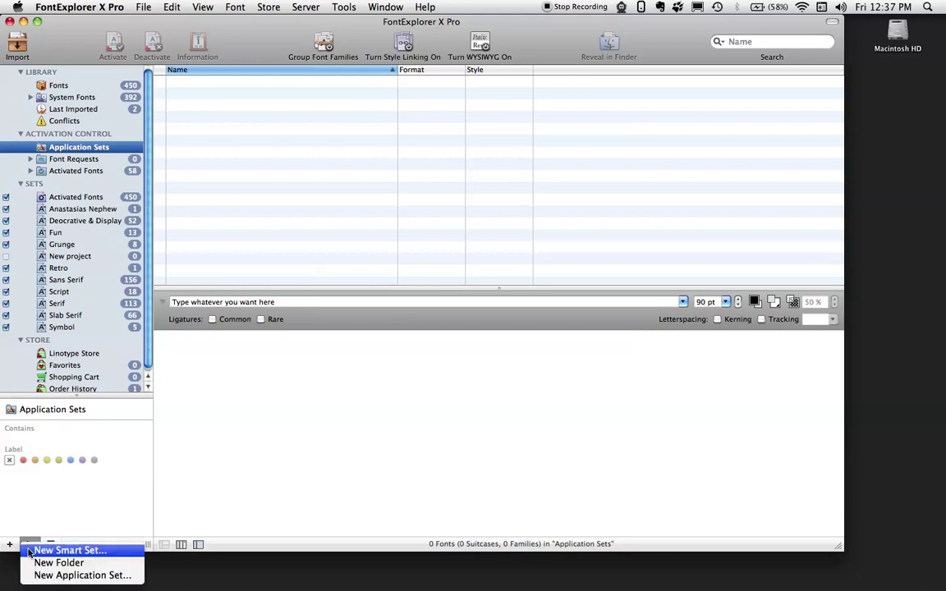
click(50, 575)
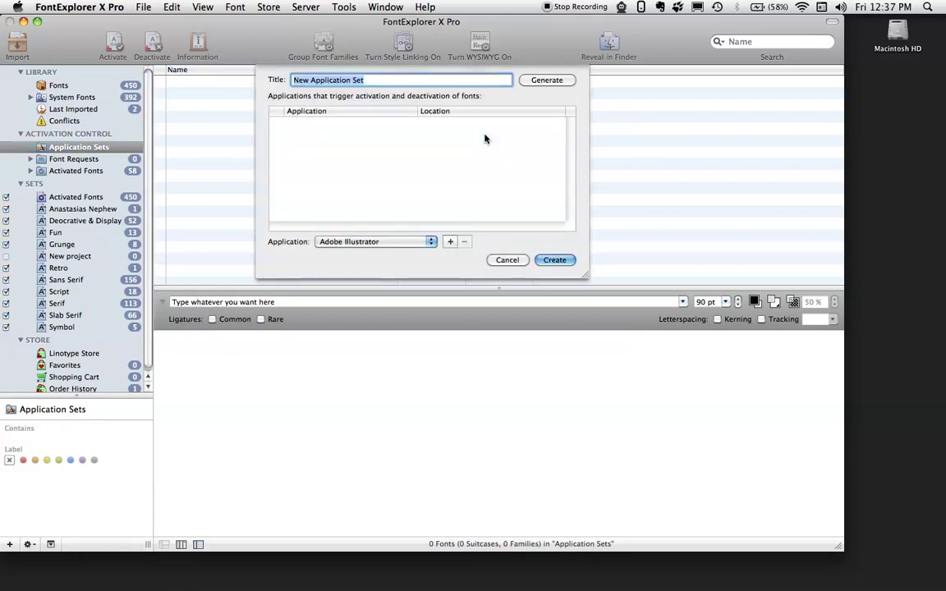
click(383, 243)
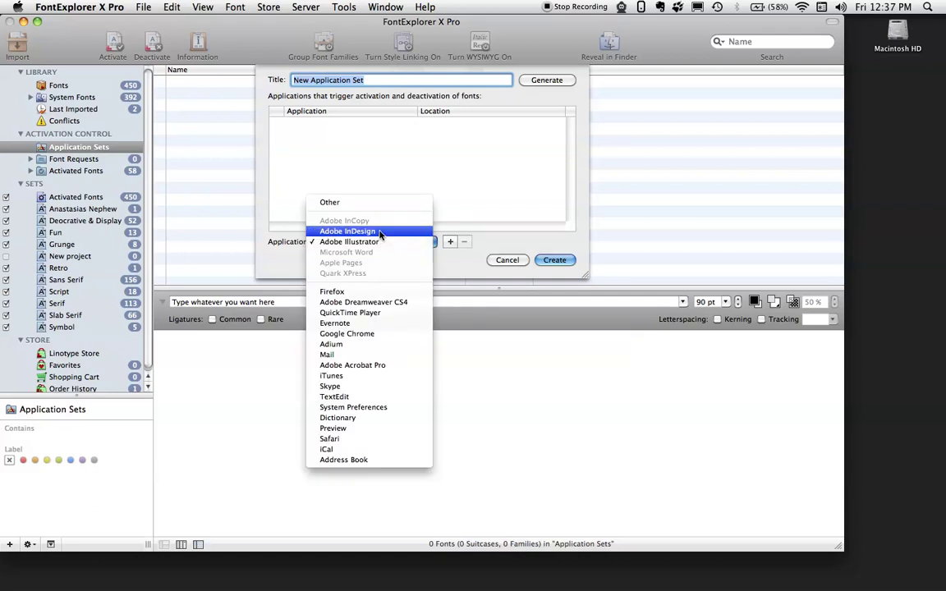
click(380, 232)
click(450, 241)
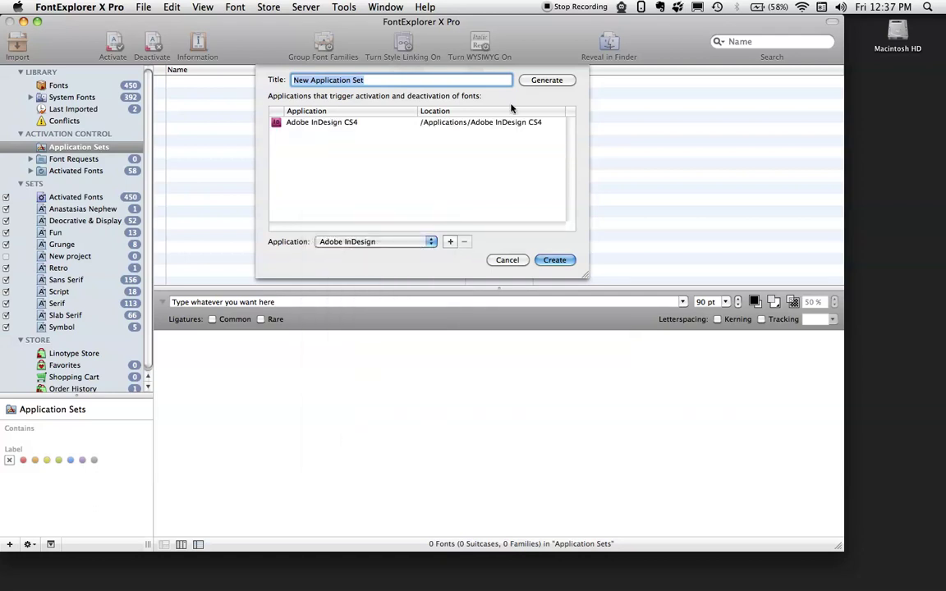
click(534, 82)
click(546, 261)
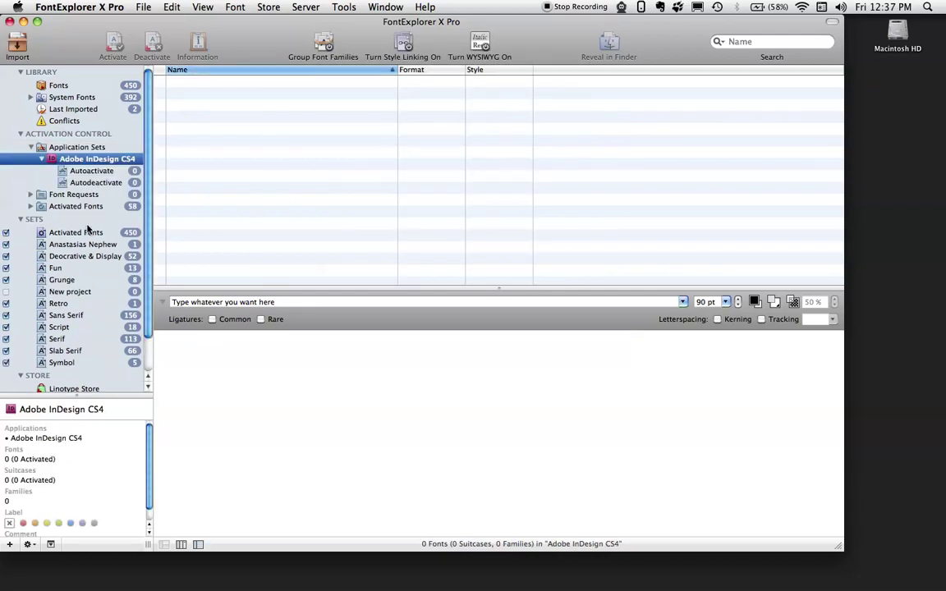
Show the activated fonts and try selecting Adobe Garamond Pro, AlexandriaFLF and Adobe Kaiti Std R fonts.
click(78, 233)
click(215, 200)
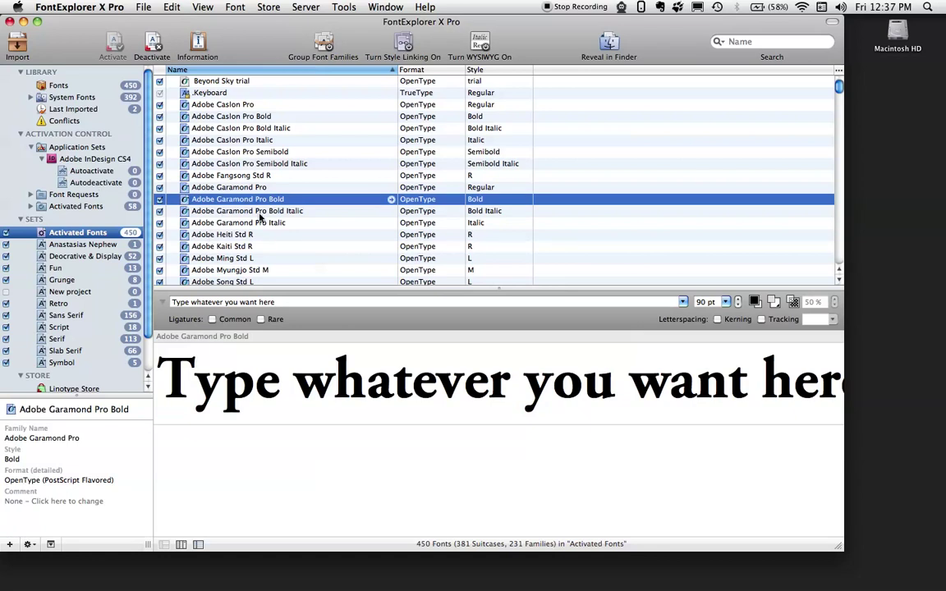
shift+click(239, 228)
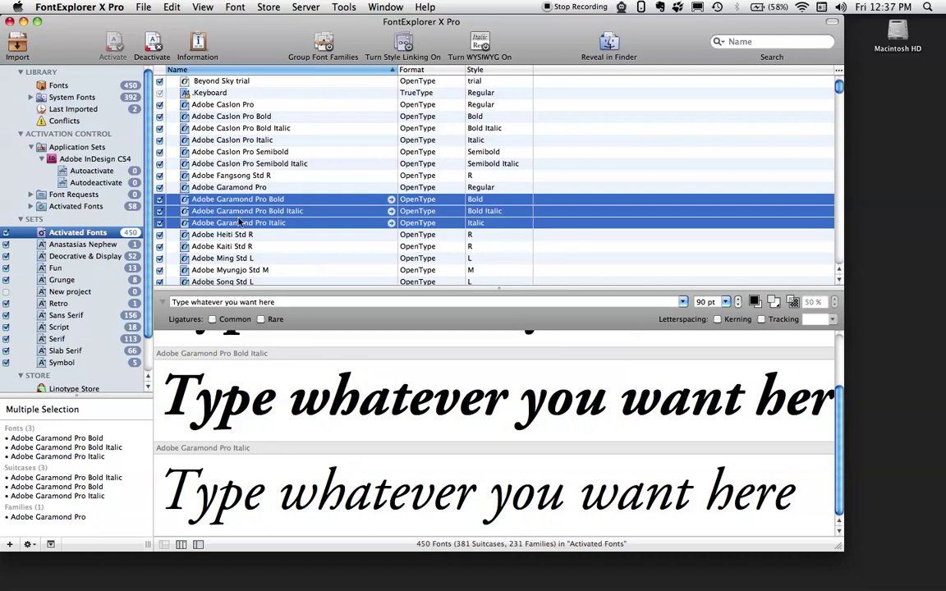
scroll(214, 234, down, 3)
scroll(223, 243, down, 4)
click(223, 240)
super+click(215, 203)
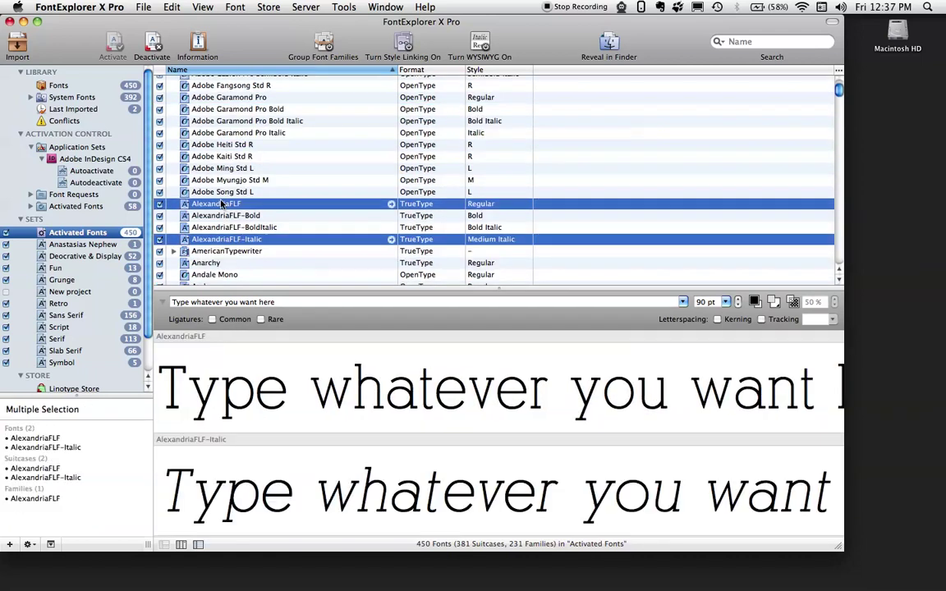
super+click(218, 156)
super+click(216, 134)
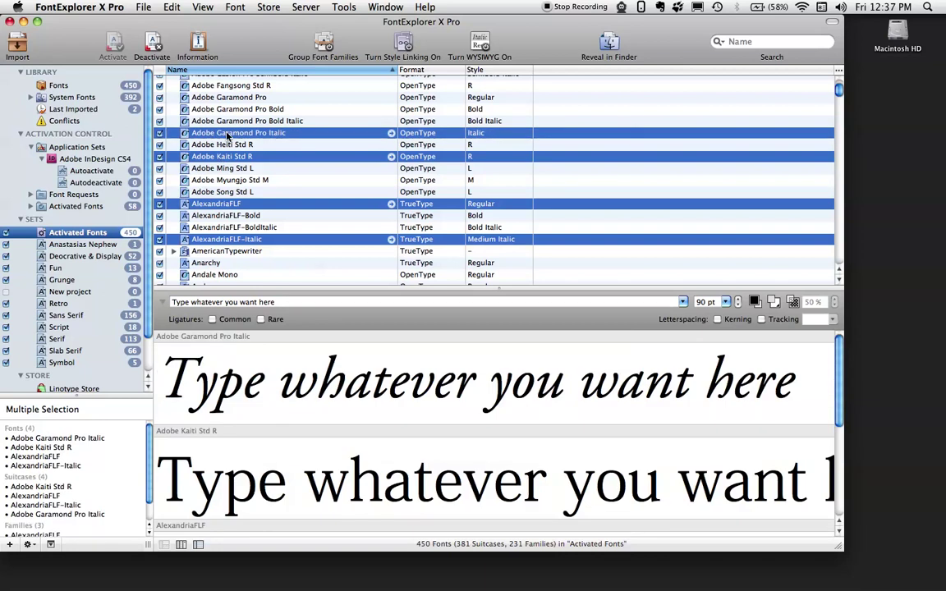
Drag Adobe Garamond Pro Bold Italic into Autoactivate and toggle its activation there.
click(209, 120)
drag(208, 121, 74, 173)
click(73, 172)
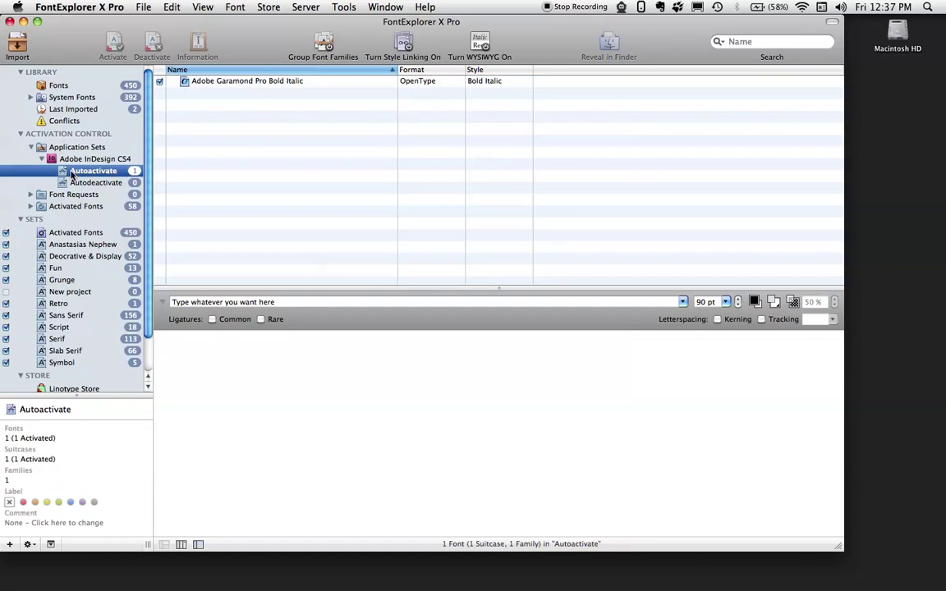
click(246, 82)
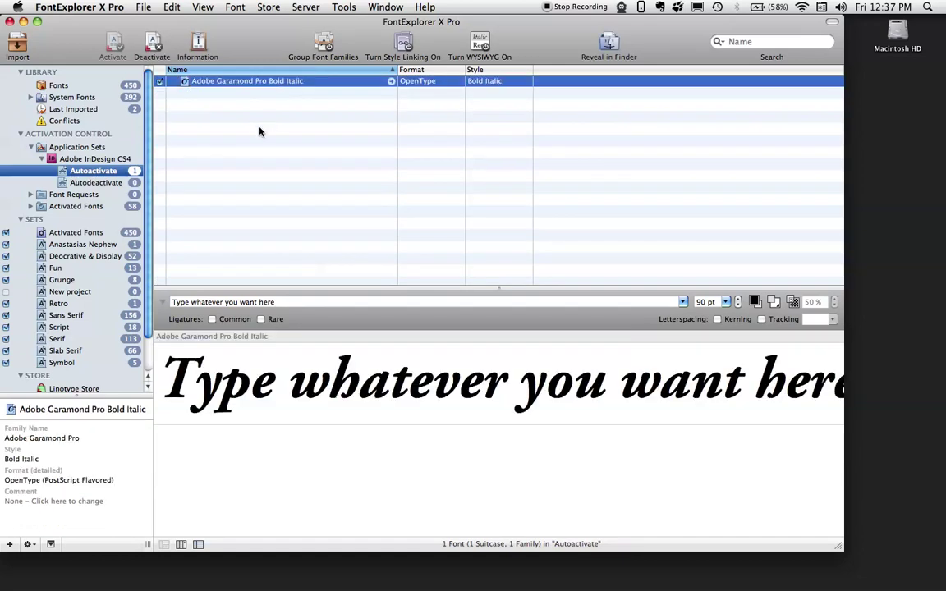
click(161, 83)
Show the full 450-font library and preview Adobe Fangsong Std R and Adobe Heiti Std R.
click(60, 85)
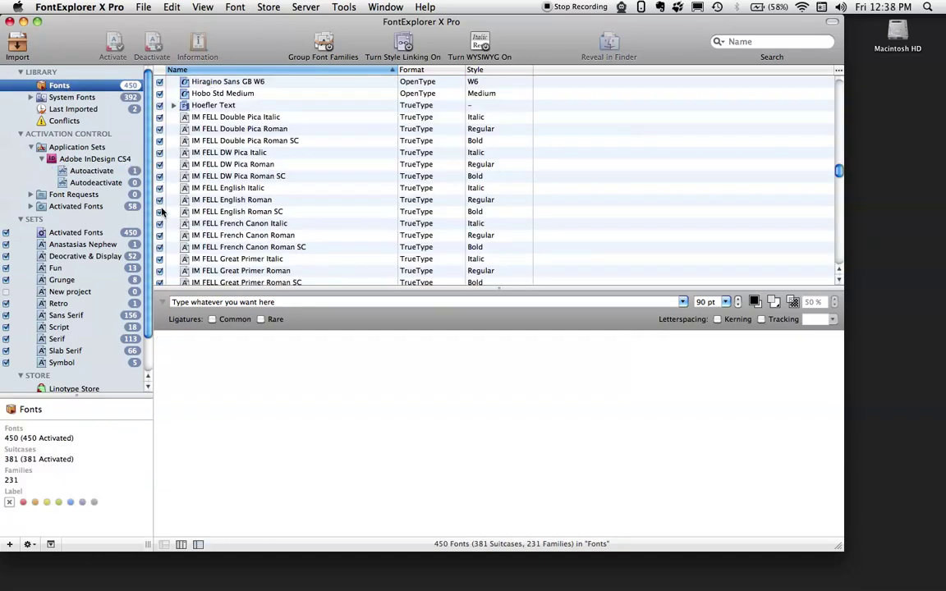
scroll(291, 234, down, 1)
scroll(292, 234, down, 15)
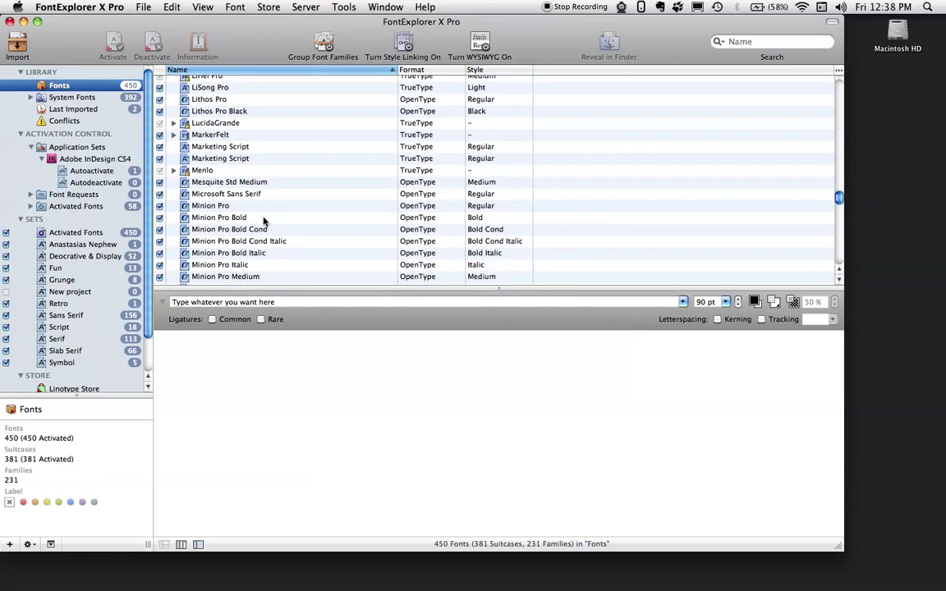
scroll(270, 208, up, 20)
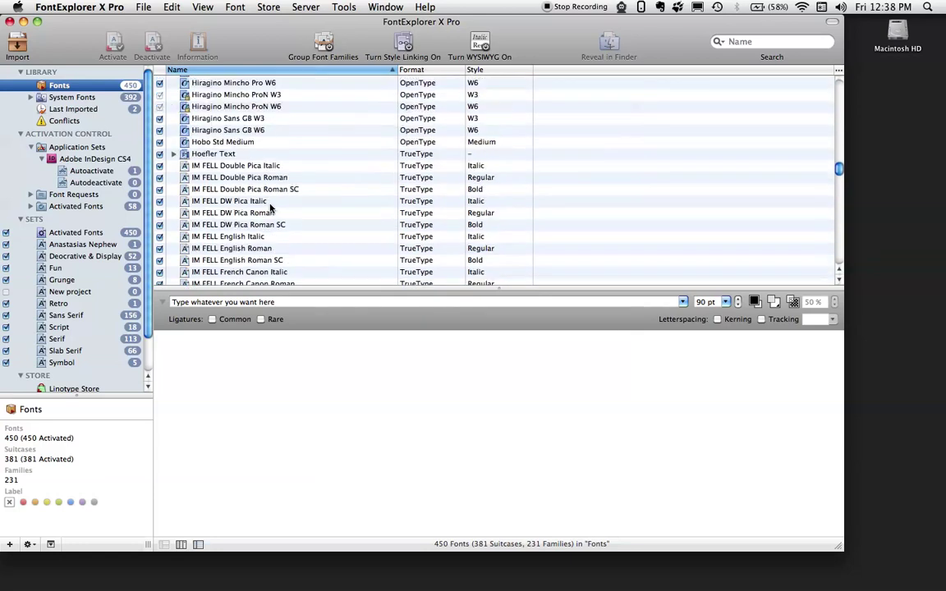
scroll(270, 208, up, 15)
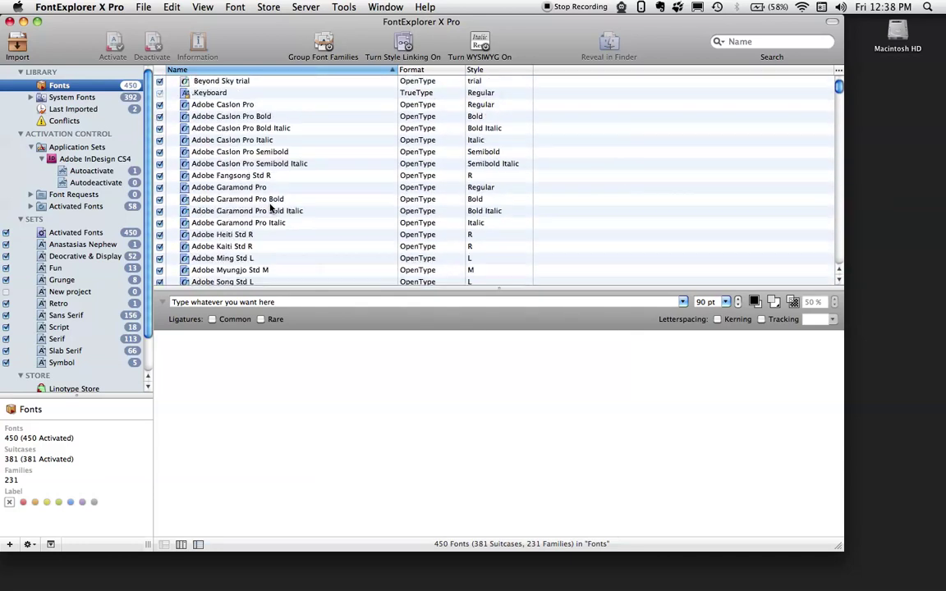
click(206, 176)
click(210, 234)
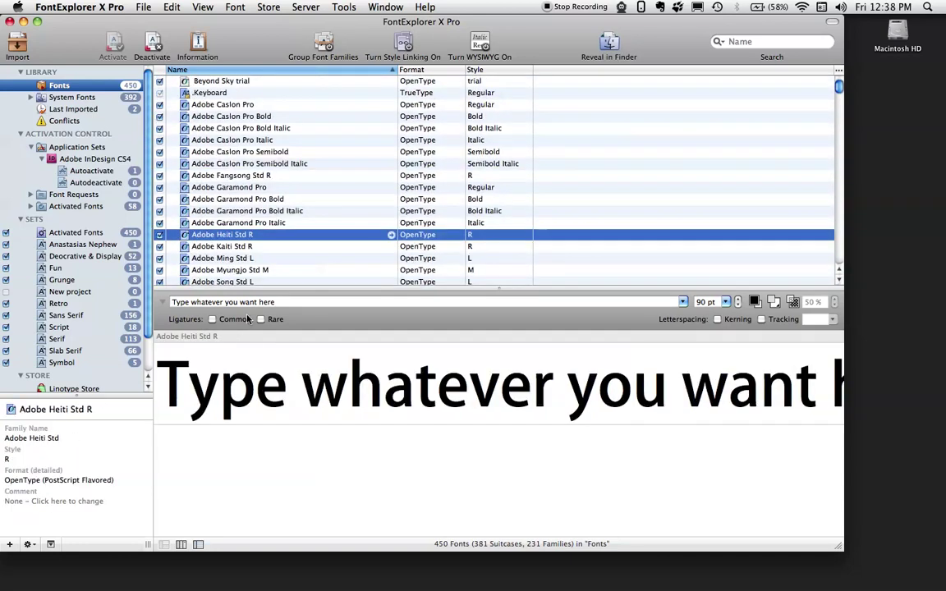
Deactivate the Angelina font.
scroll(238, 213, down, 3)
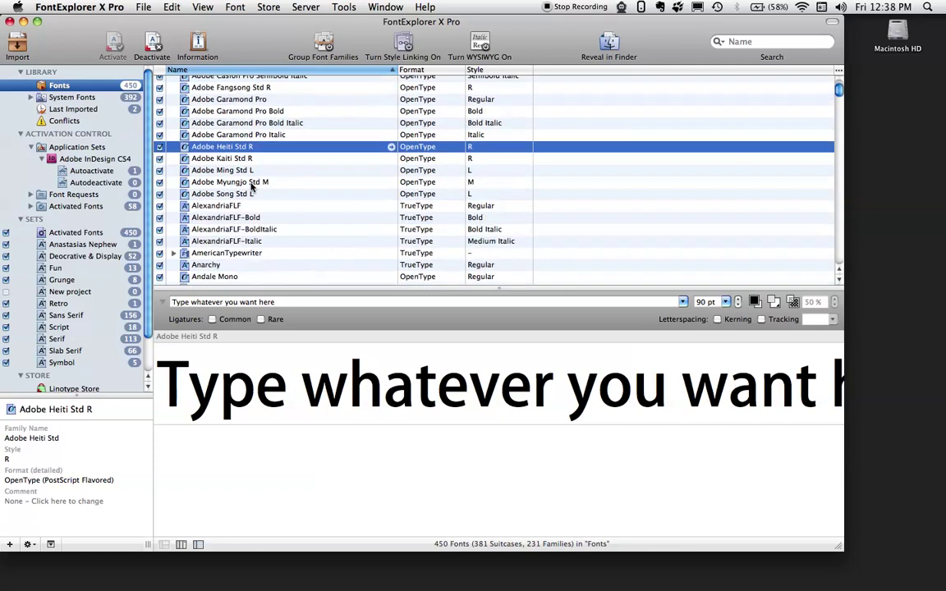
scroll(216, 226, down, 3)
scroll(216, 226, down, 2)
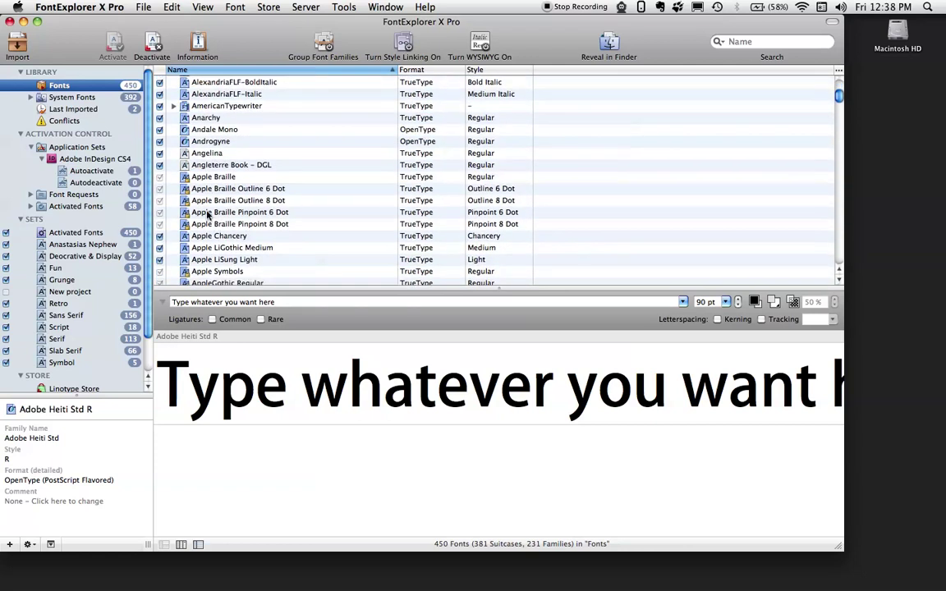
click(160, 154)
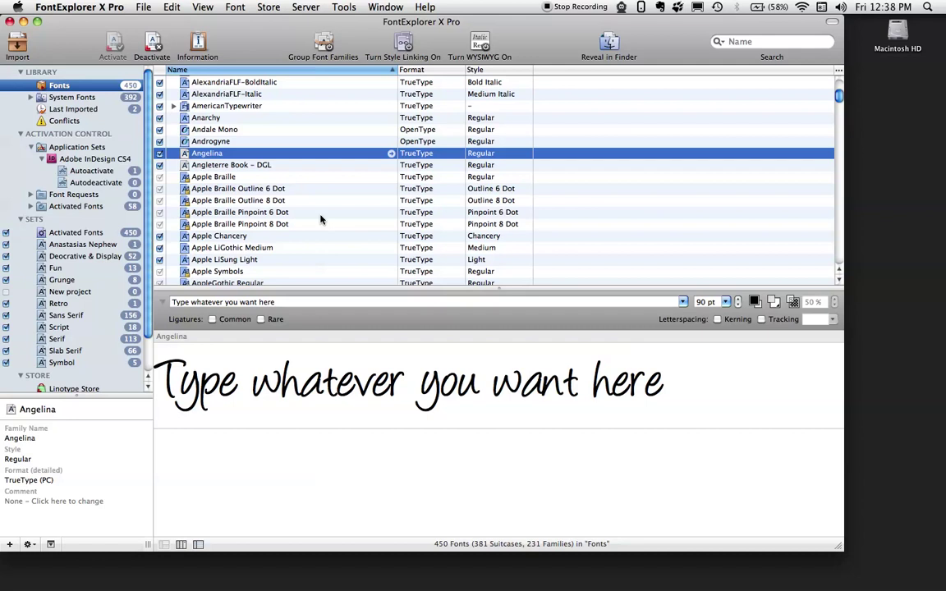
Preview Adobe Caslon Pro Semibold Italic, Adobe Caslon Pro and Adobe Garamond Pro, then collapse Application Sets.
scroll(275, 203, up, 5)
click(219, 162)
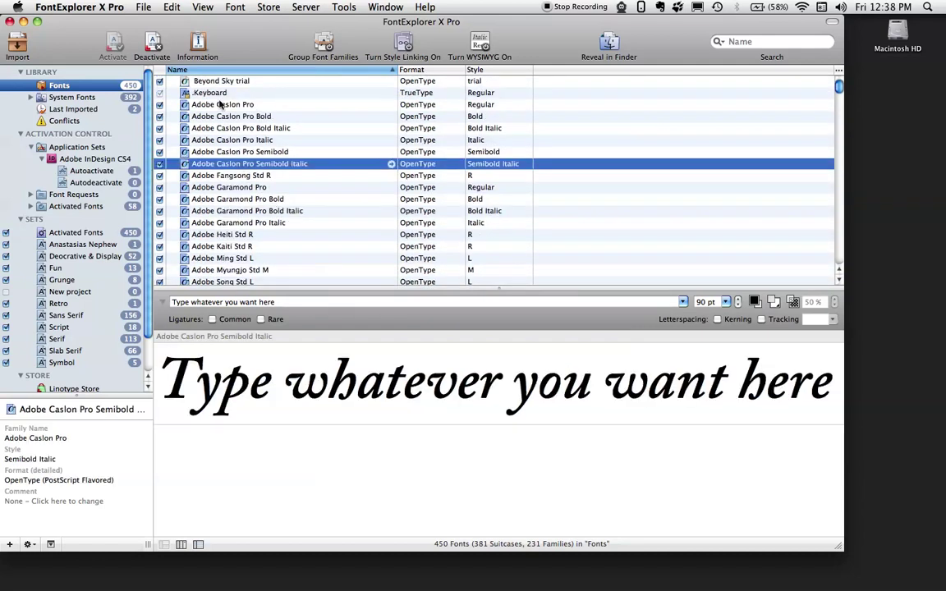
click(202, 105)
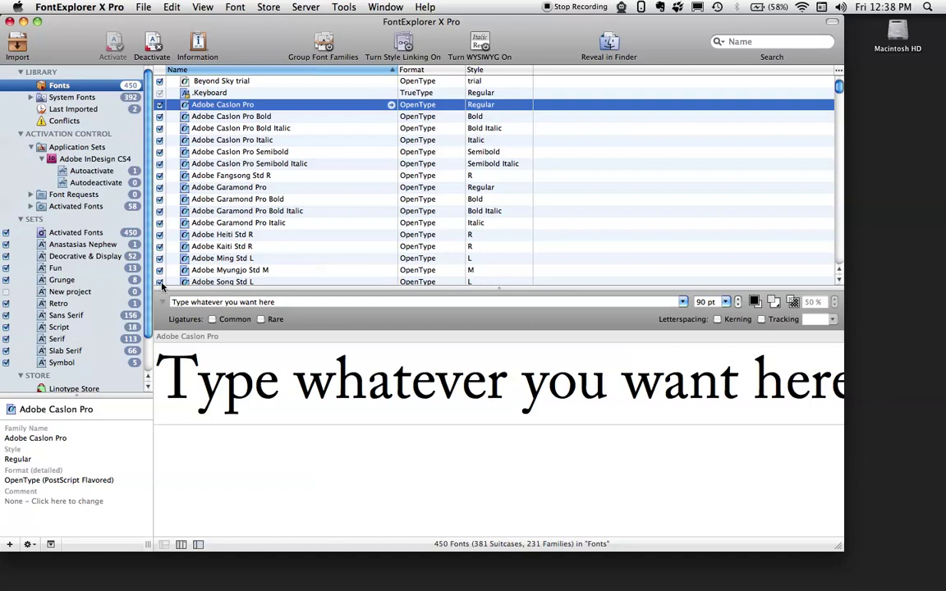
click(210, 188)
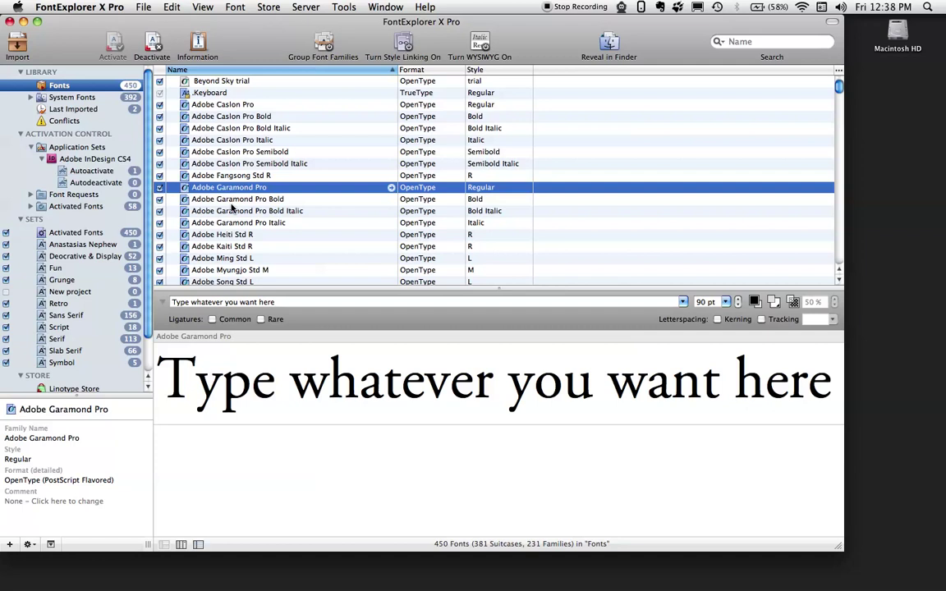
click(32, 147)
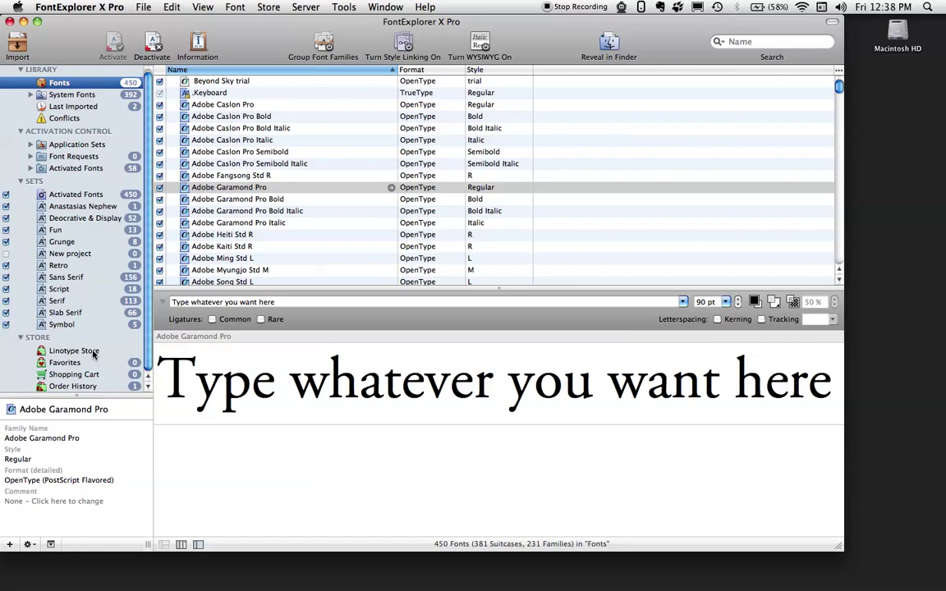
Open the Linotype Store and browse Categories > Blackletter to the Amador family details.
click(92, 351)
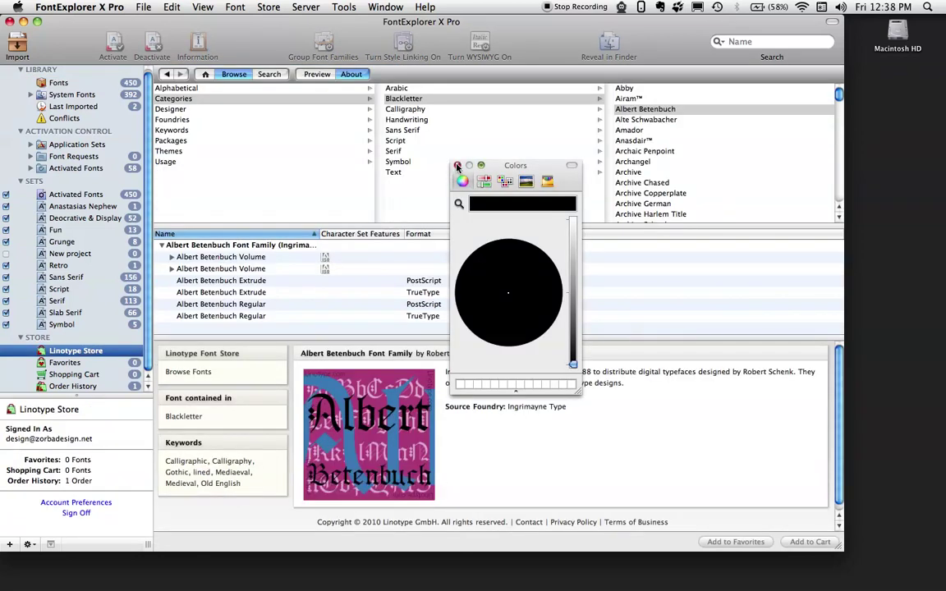
click(458, 167)
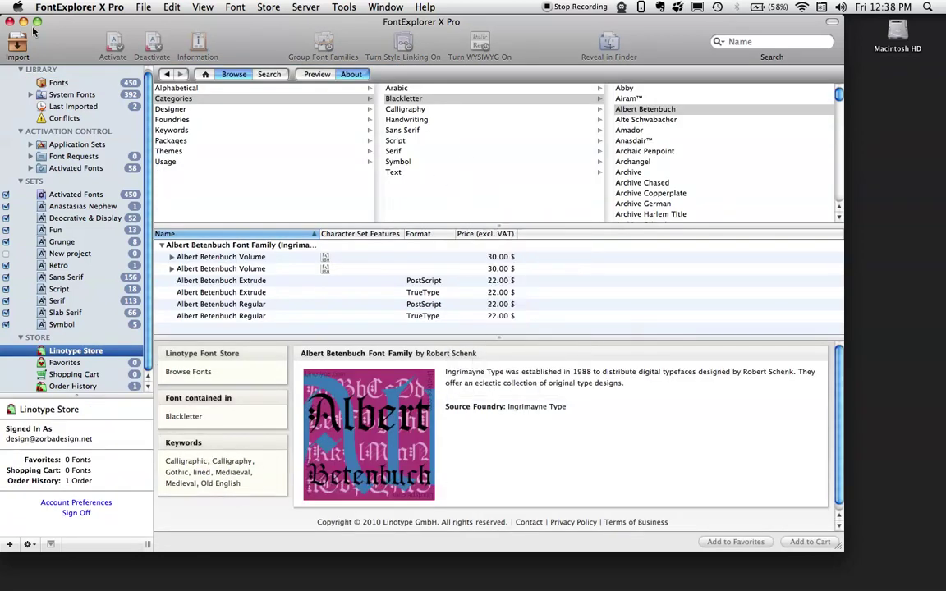
click(227, 110)
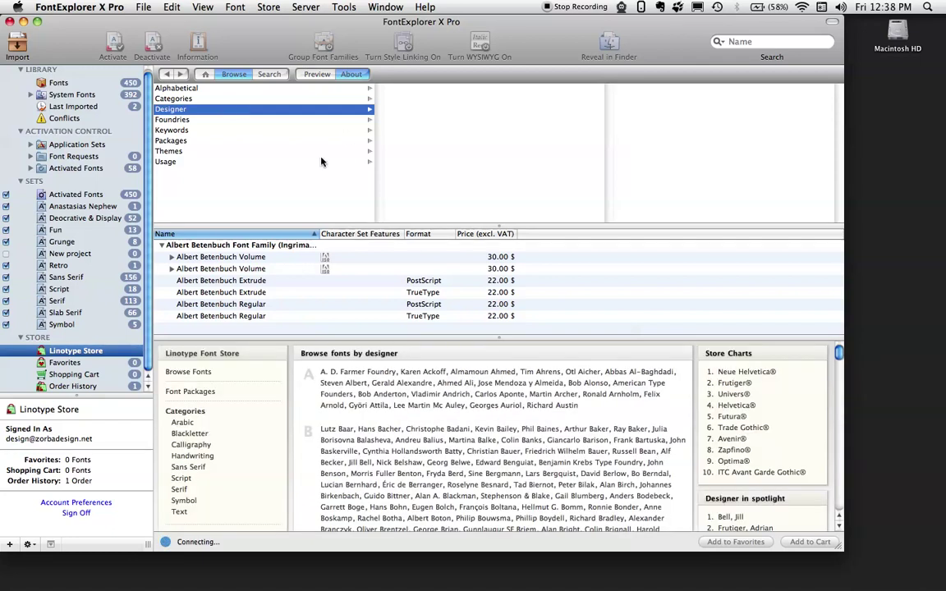
click(174, 99)
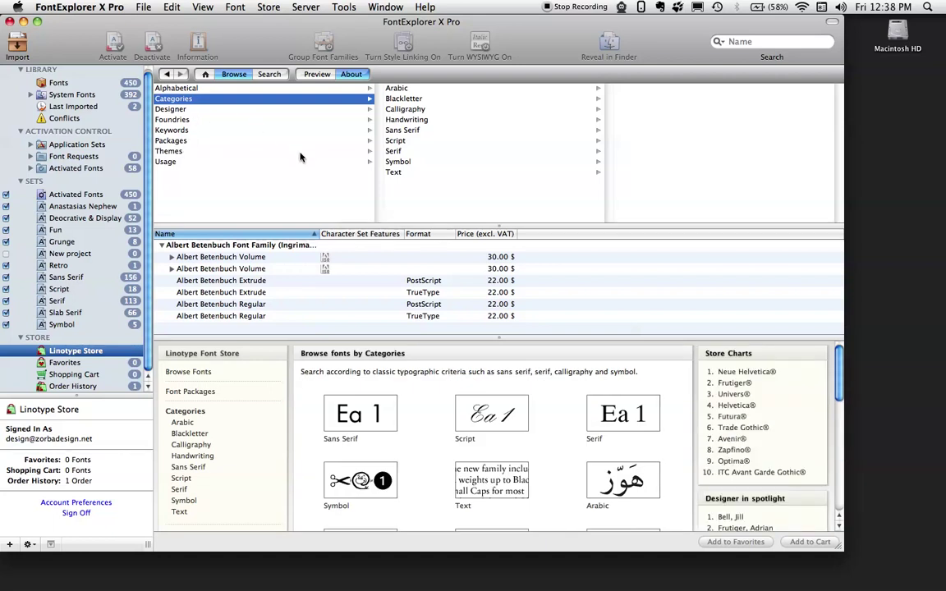
click(407, 98)
click(656, 131)
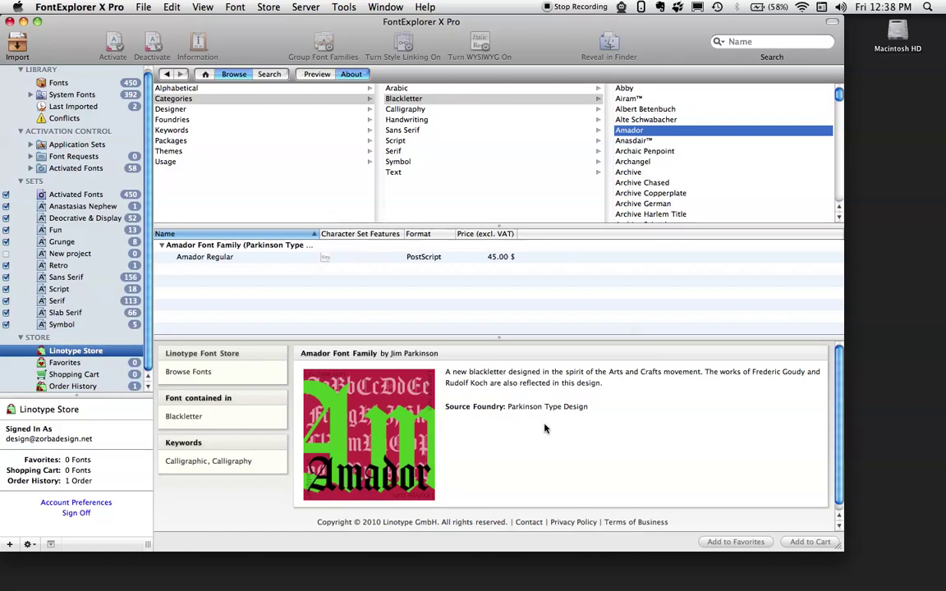
Show the Amador type sample at size 72.
click(317, 74)
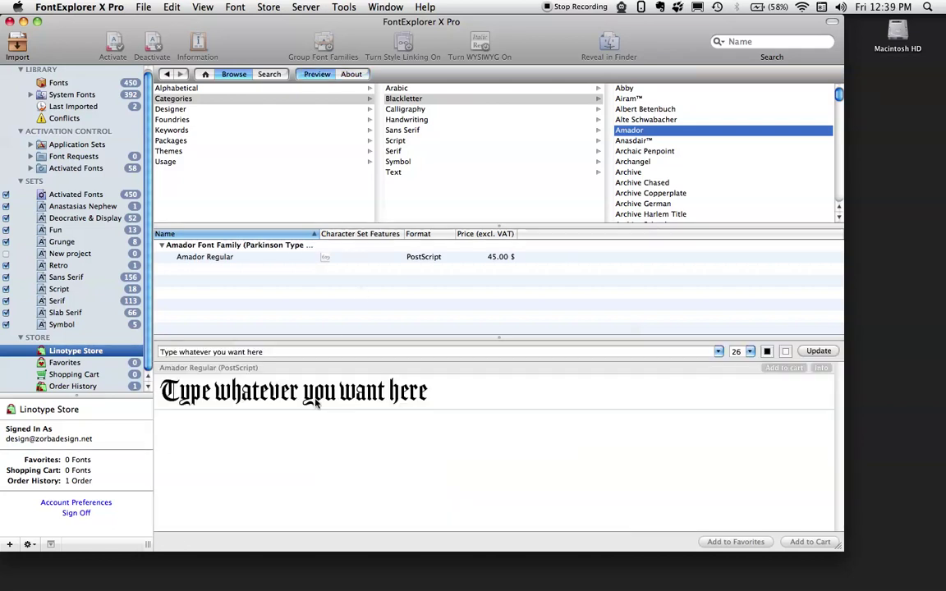
click(243, 353)
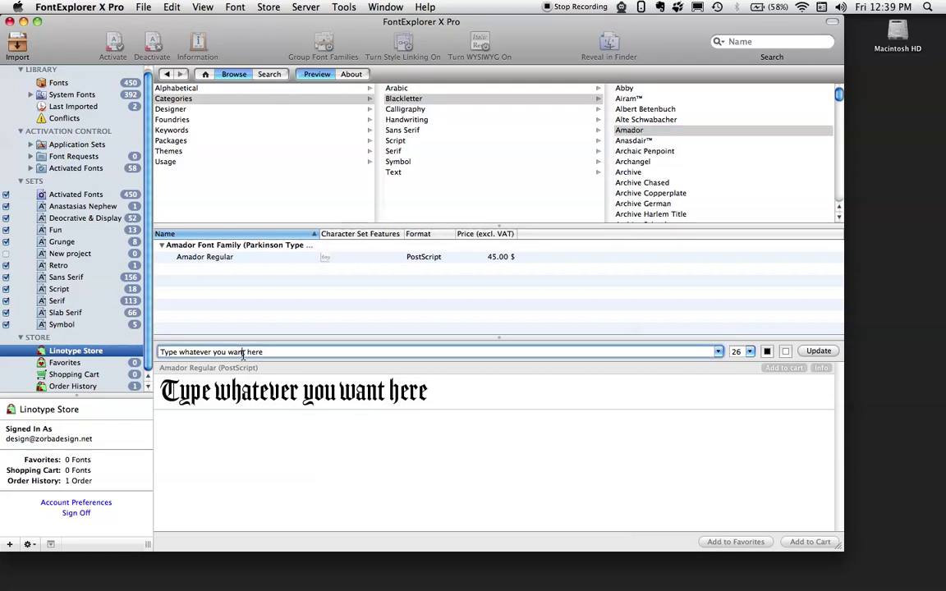
click(750, 351)
click(736, 436)
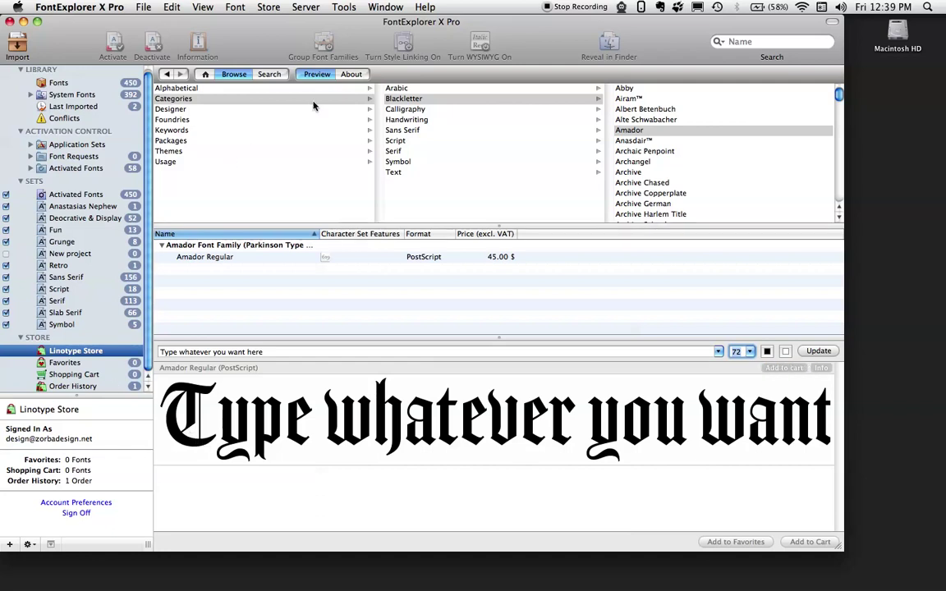
Switch the store to Search, then return to the local Fonts library and preview Adobe Garamond Pro.
click(268, 74)
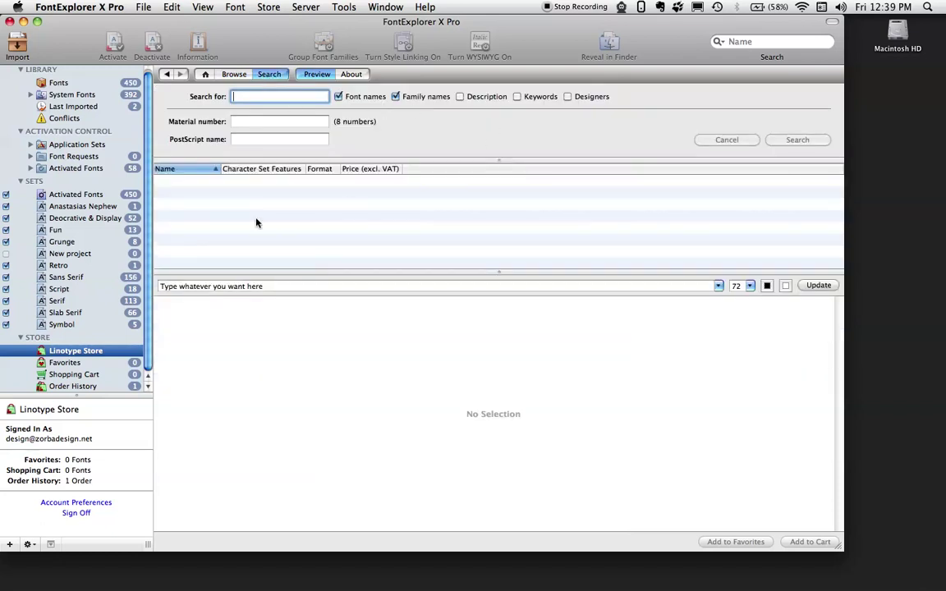
scroll(68, 303, up, 1)
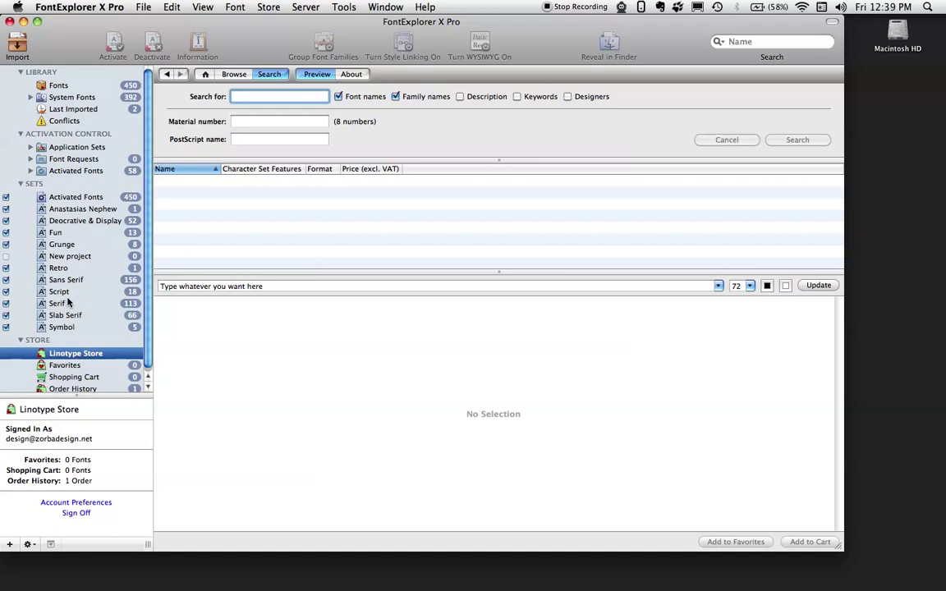
click(54, 85)
click(261, 187)
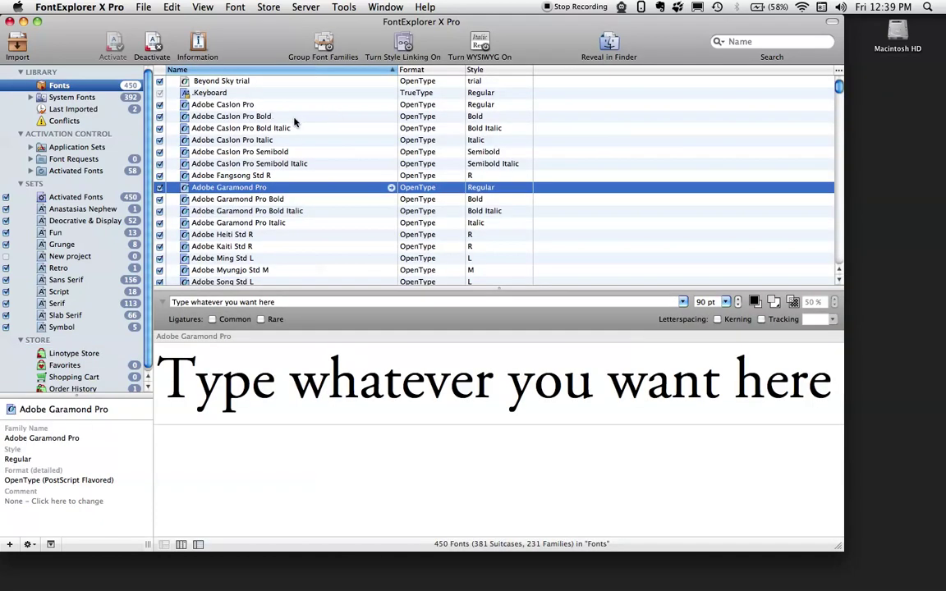
right_click(333, 72)
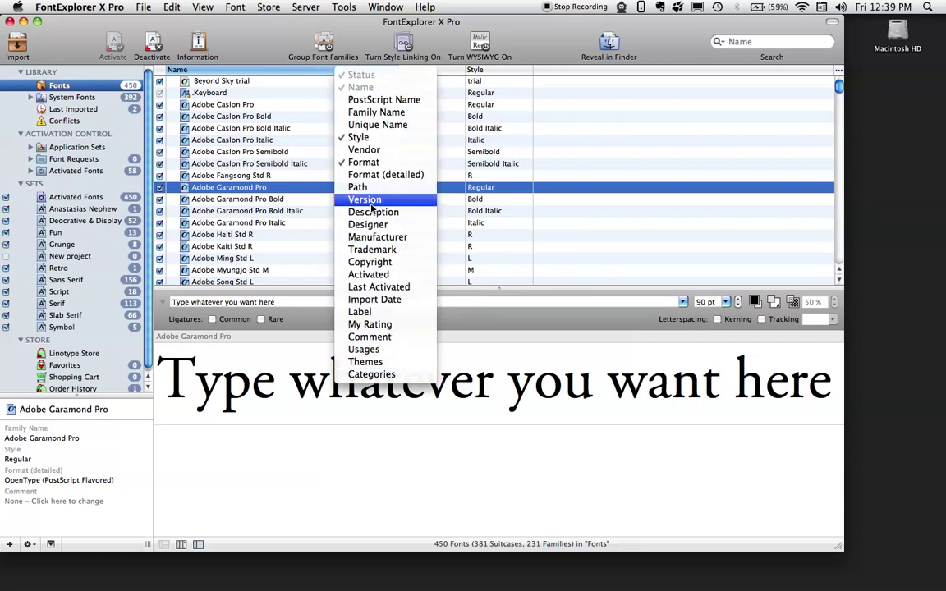
right_click(254, 50)
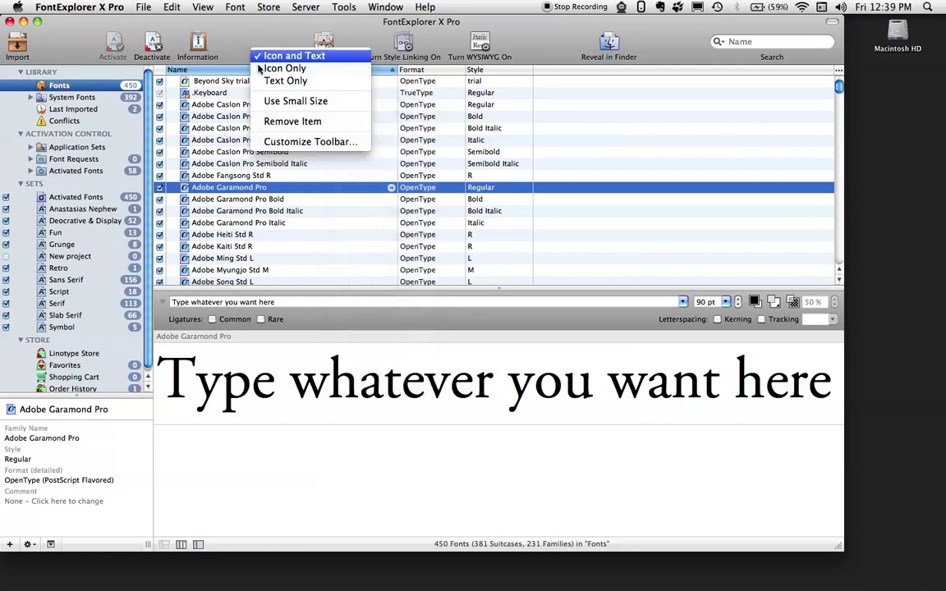
click(279, 143)
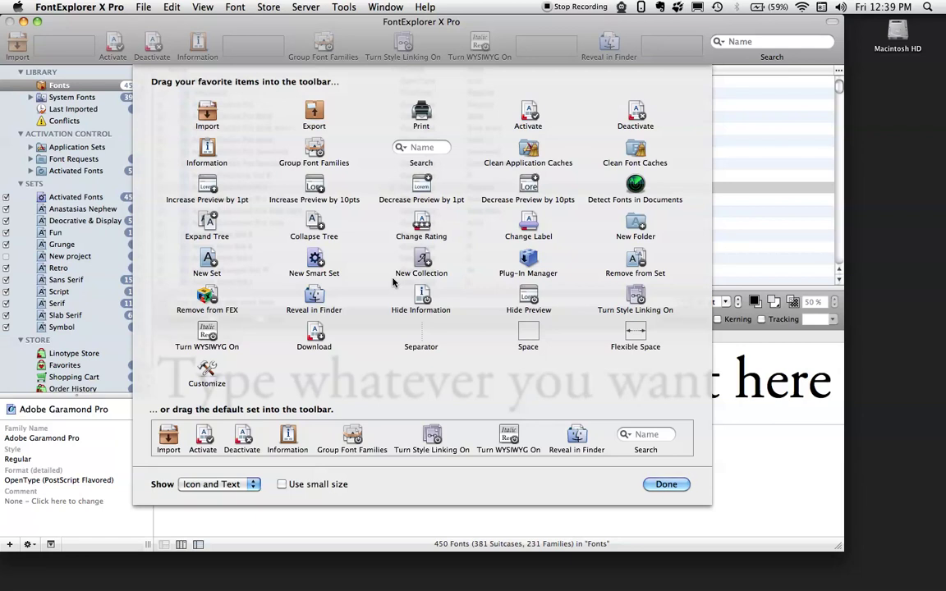
click(666, 485)
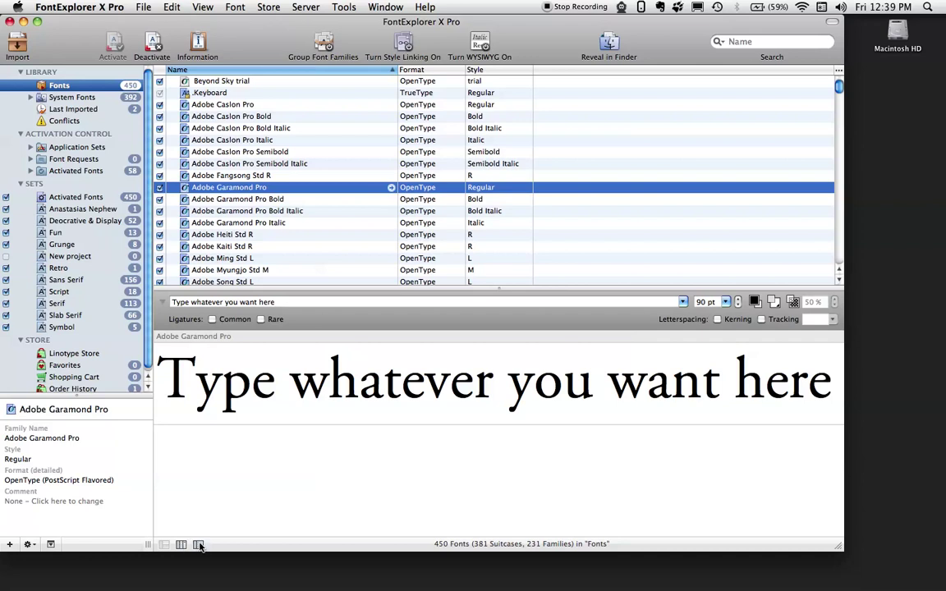
Try the font sample beside, hidden and below the list, leaving it below the list.
click(182, 545)
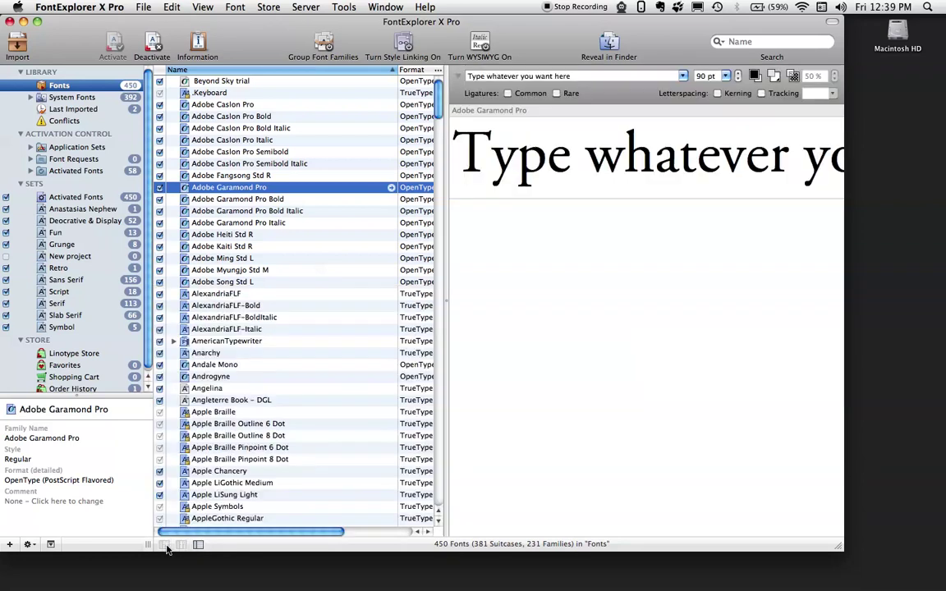
click(167, 545)
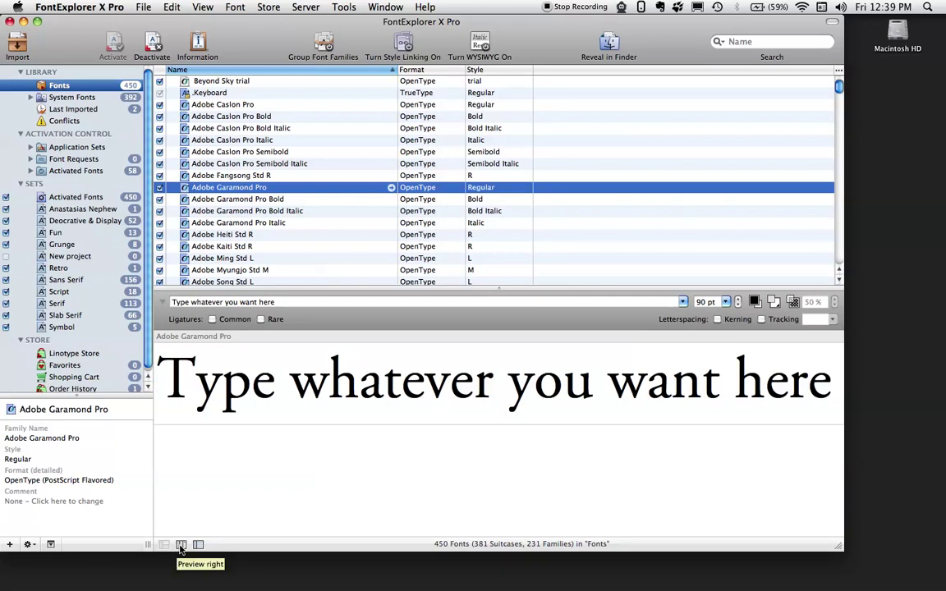
click(181, 545)
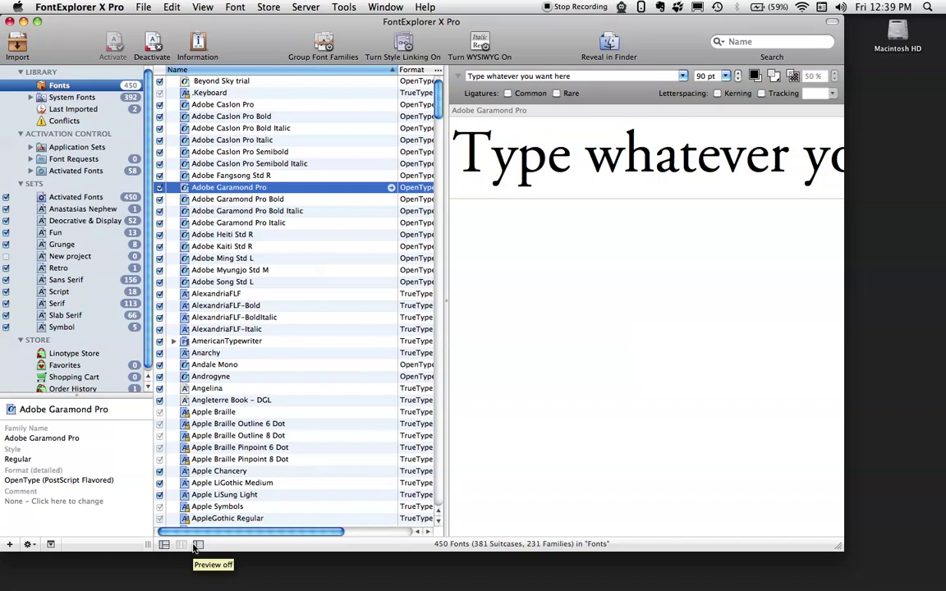
click(197, 546)
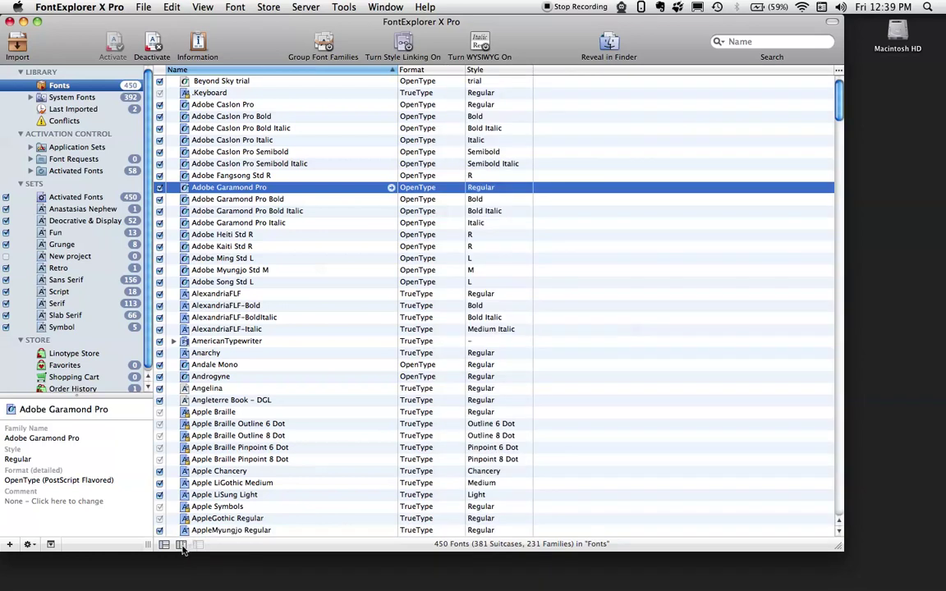
click(181, 545)
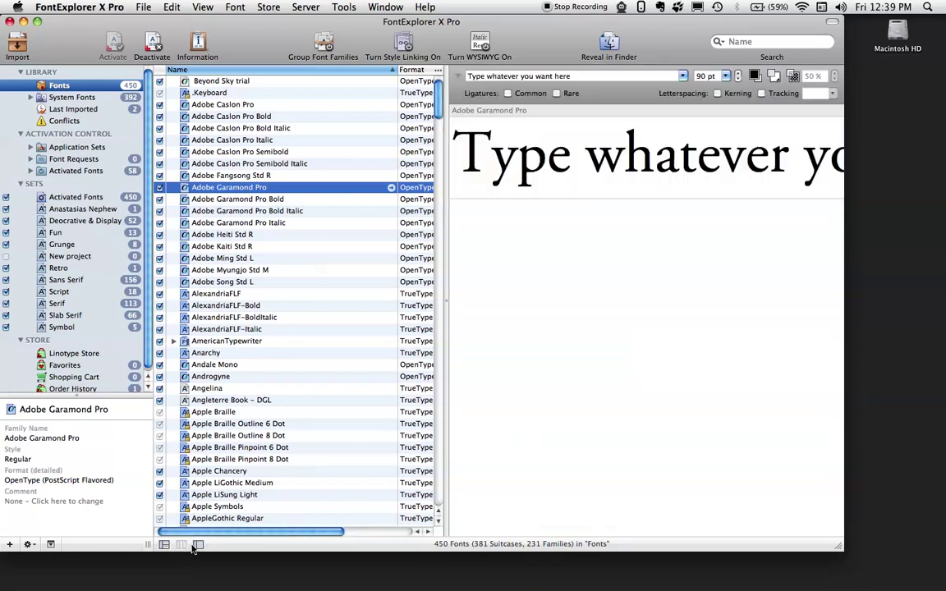
click(198, 545)
click(181, 546)
click(165, 545)
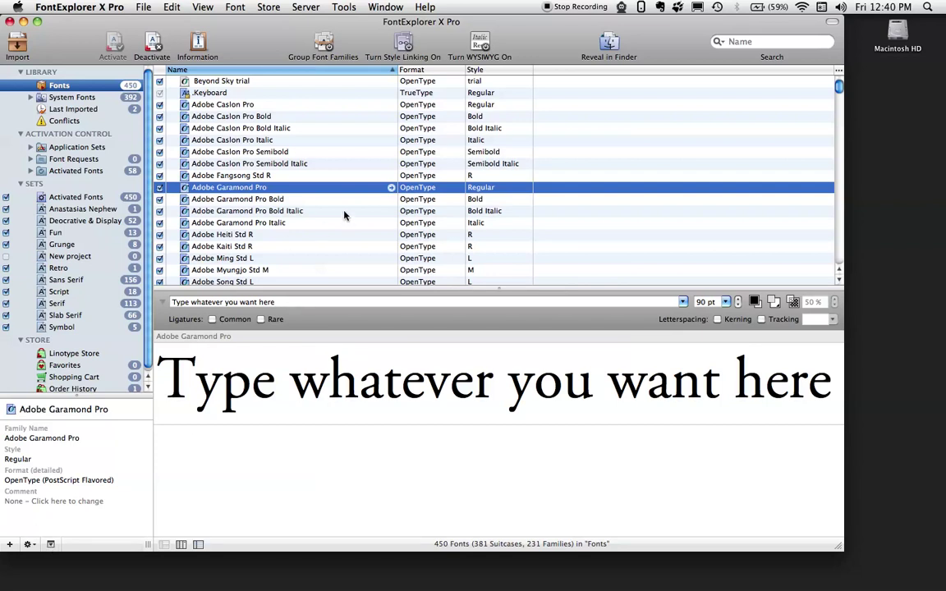
double_click(190, 187)
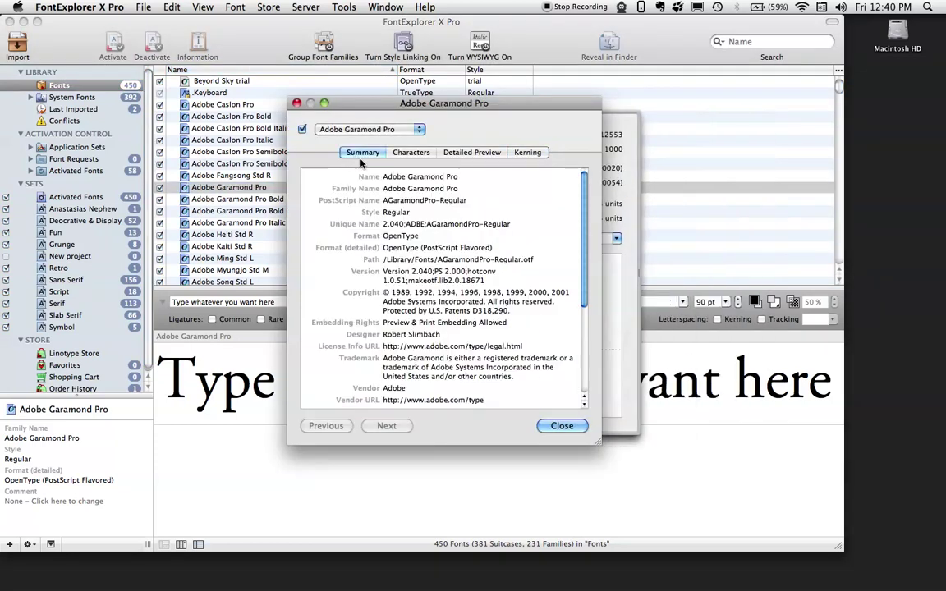
click(349, 152)
scroll(433, 292, down, 3)
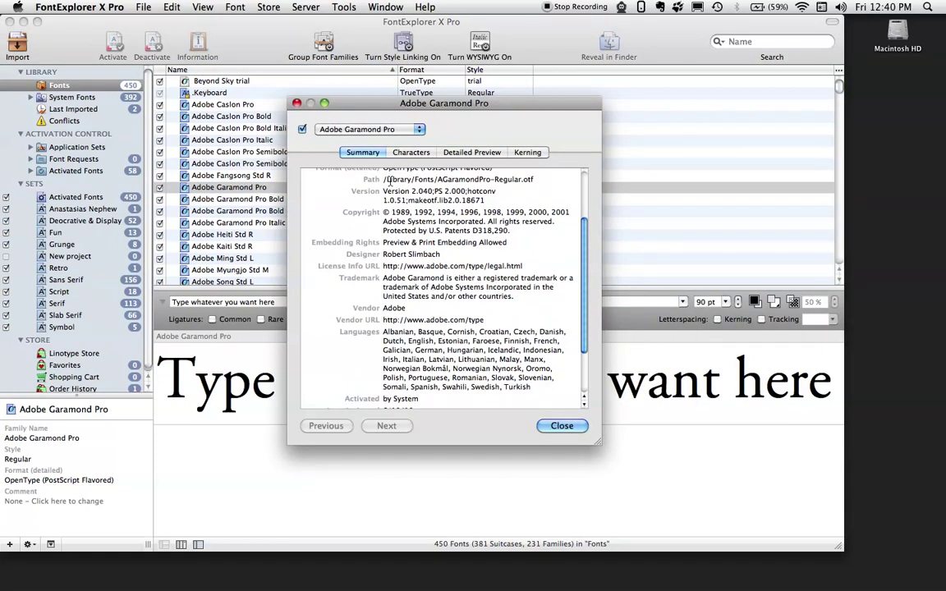
click(402, 154)
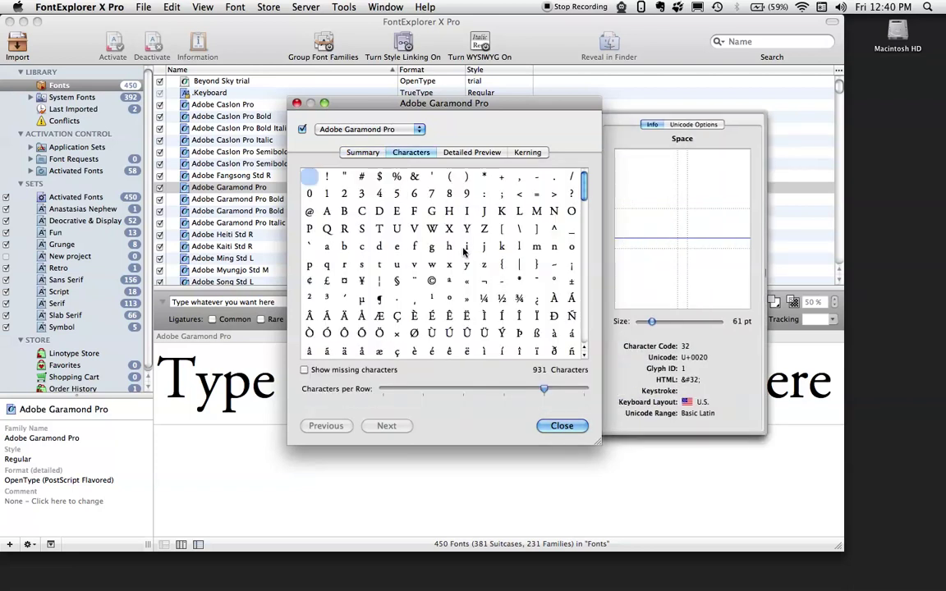
scroll(464, 252, down, 5)
scroll(464, 252, up, 5)
scroll(465, 246, down, 10)
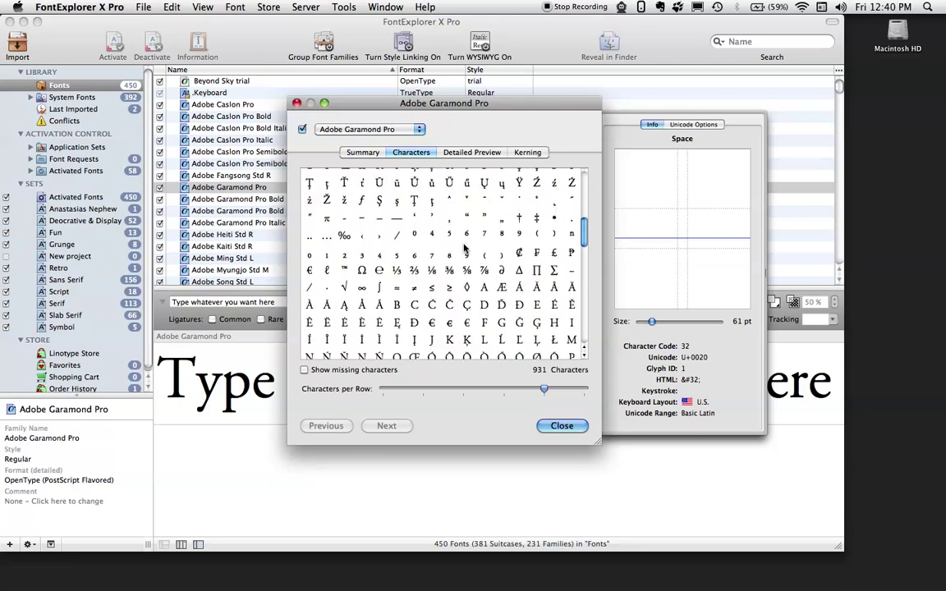
scroll(465, 247, down, 1)
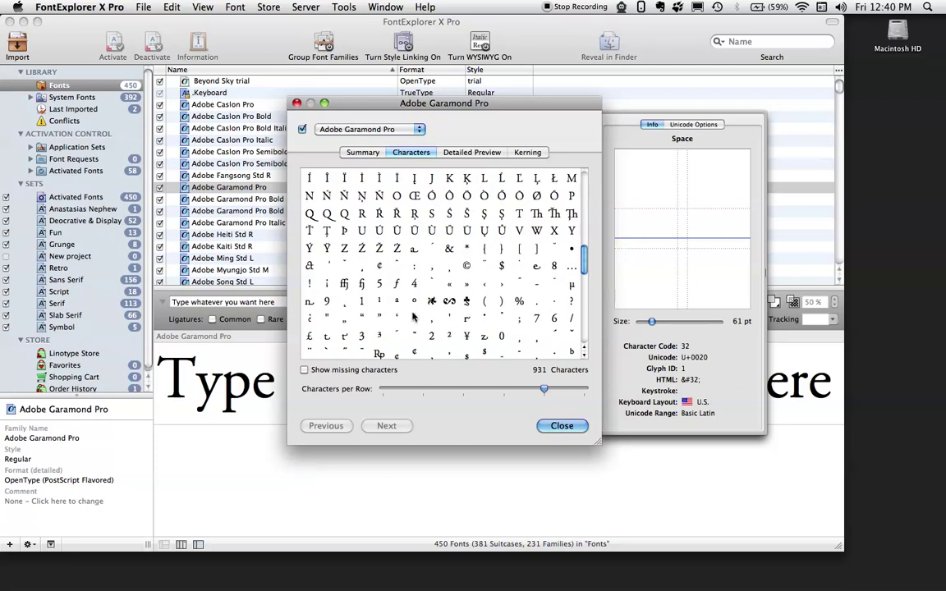
scroll(386, 296, down, 2)
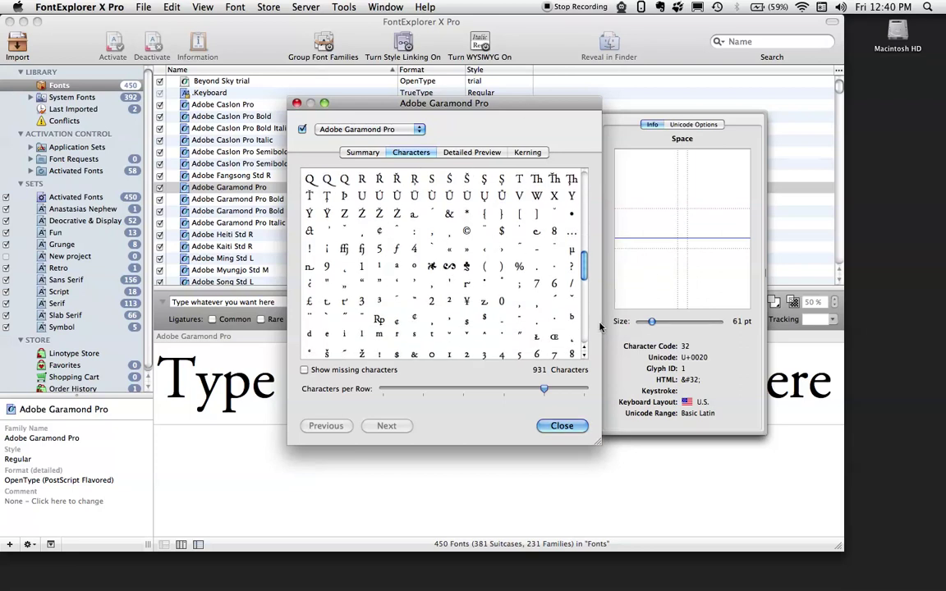
click(449, 196)
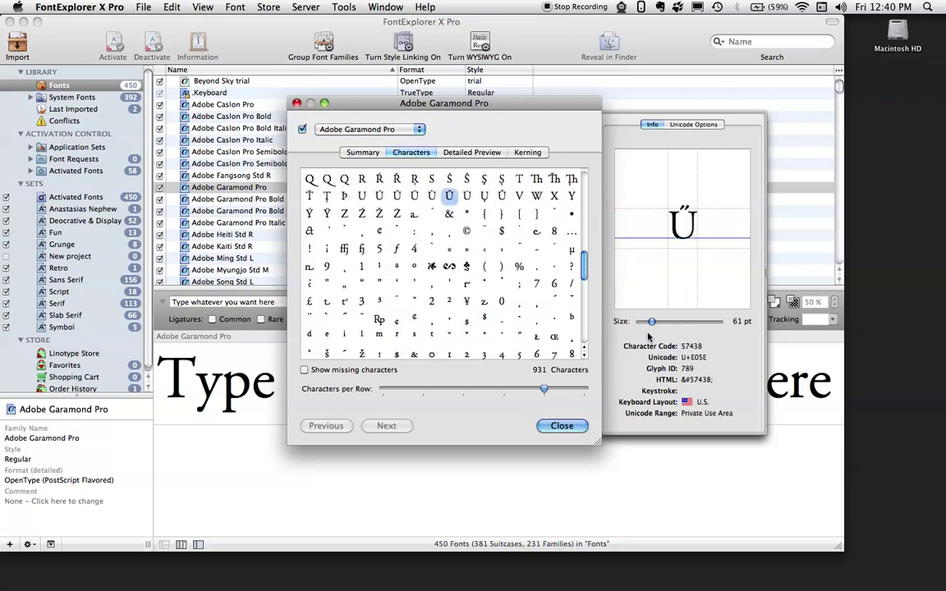
drag(654, 327, 690, 327)
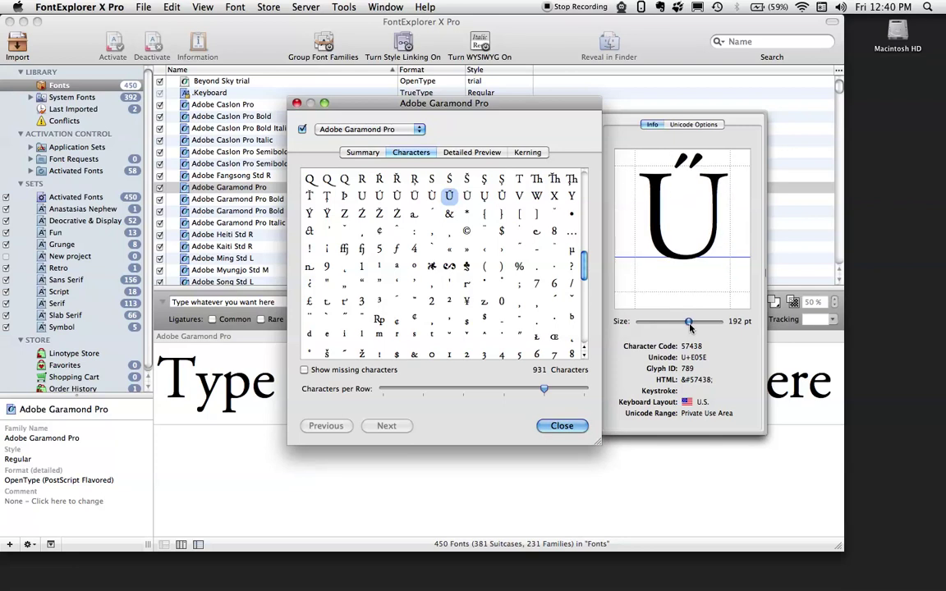
click(470, 153)
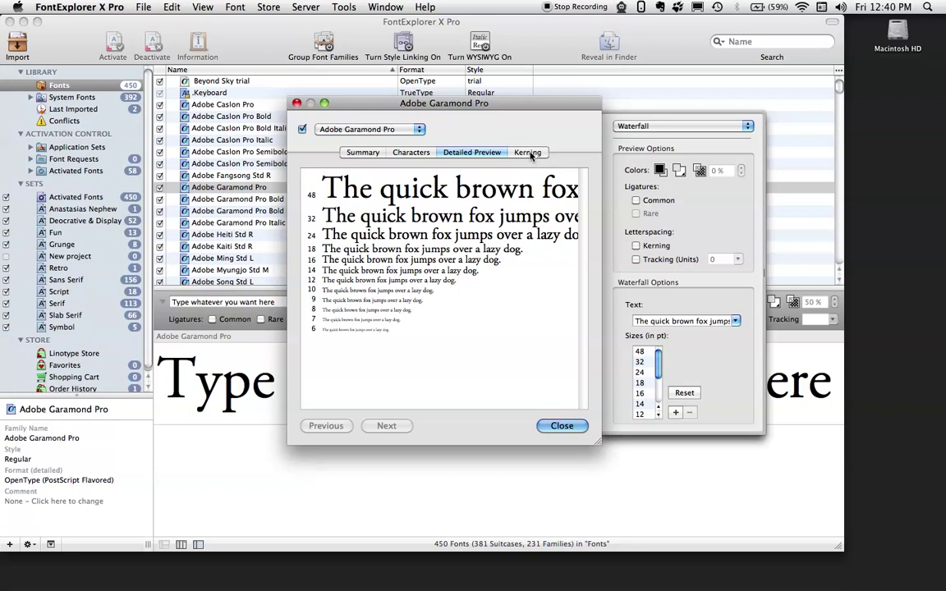
click(529, 153)
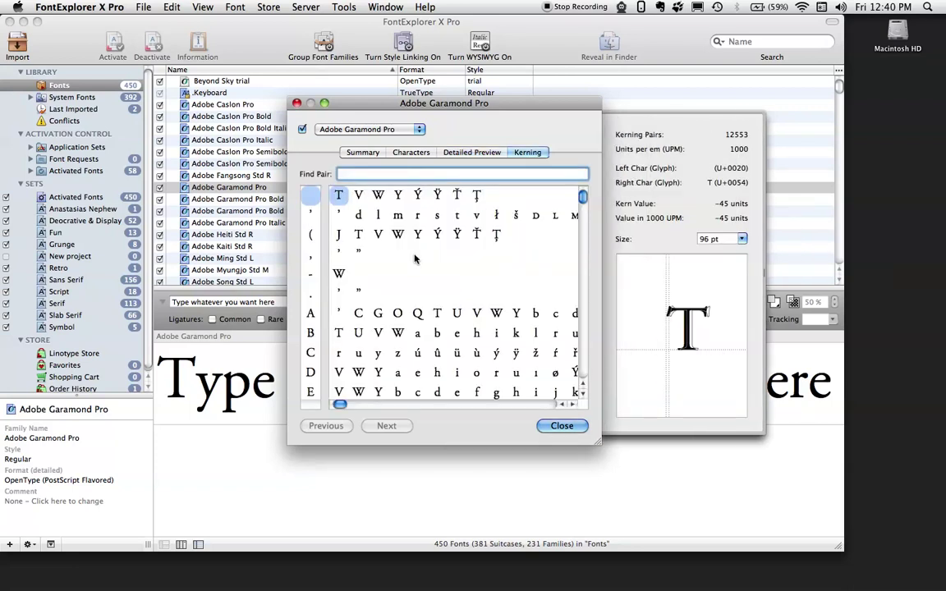
click(338, 354)
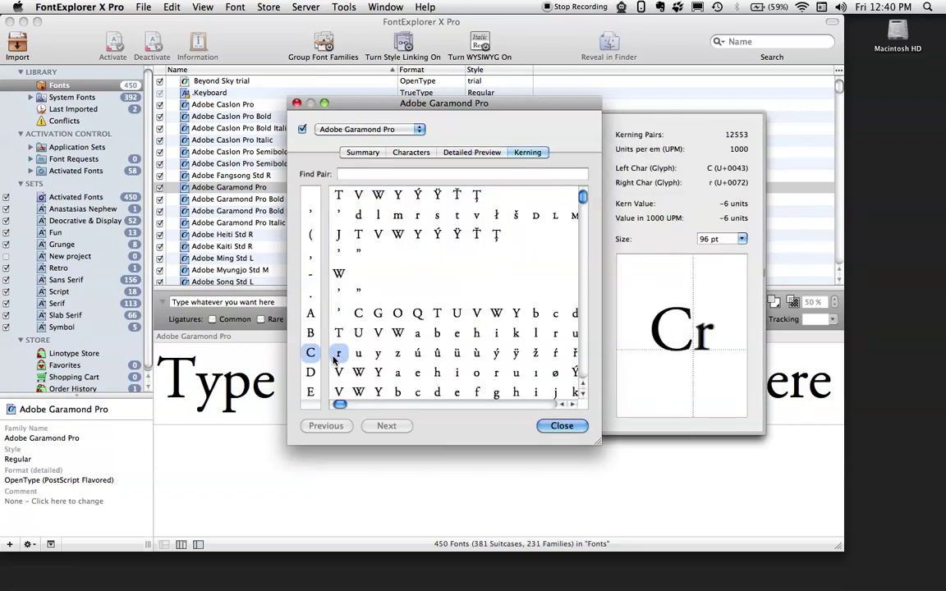
click(310, 333)
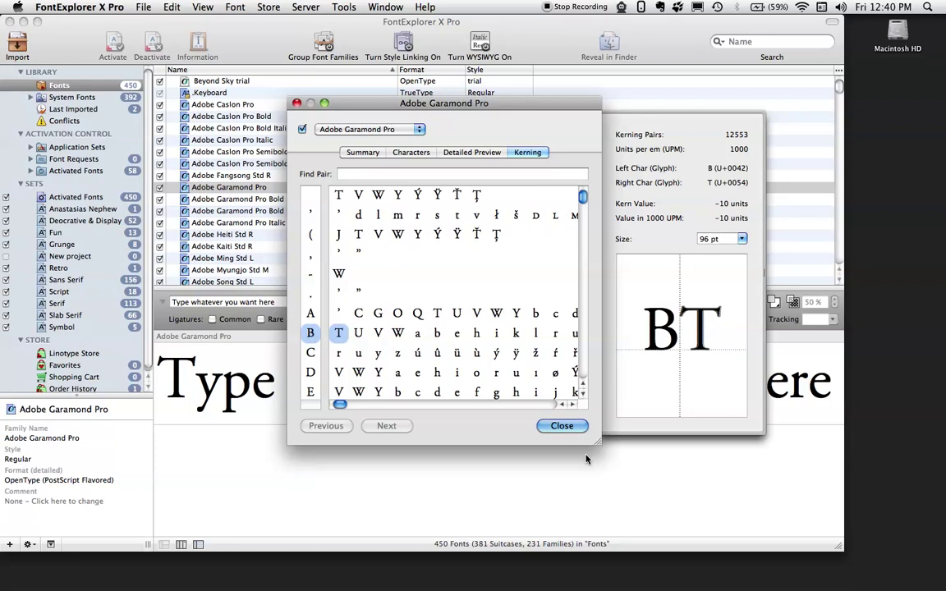
click(562, 427)
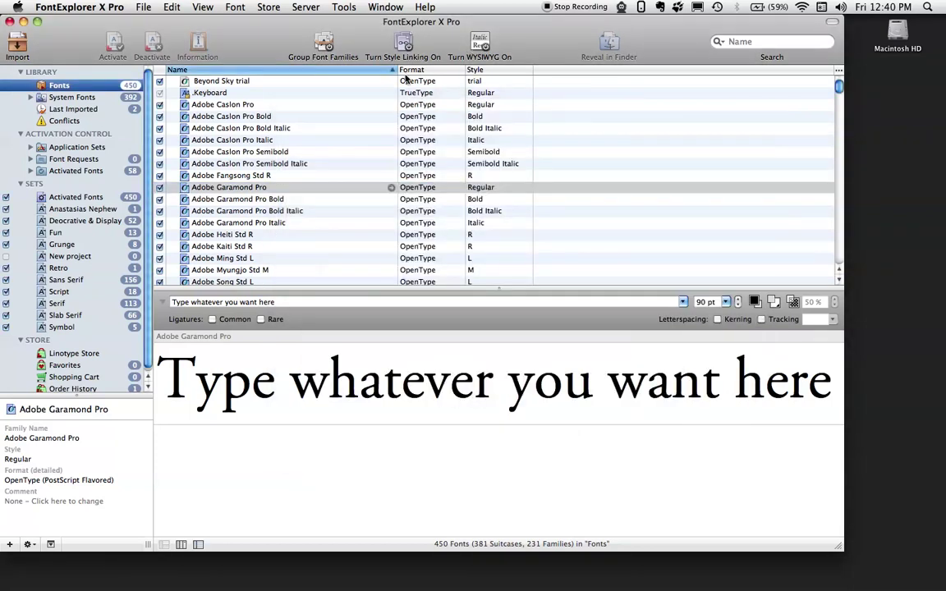
click(16, 45)
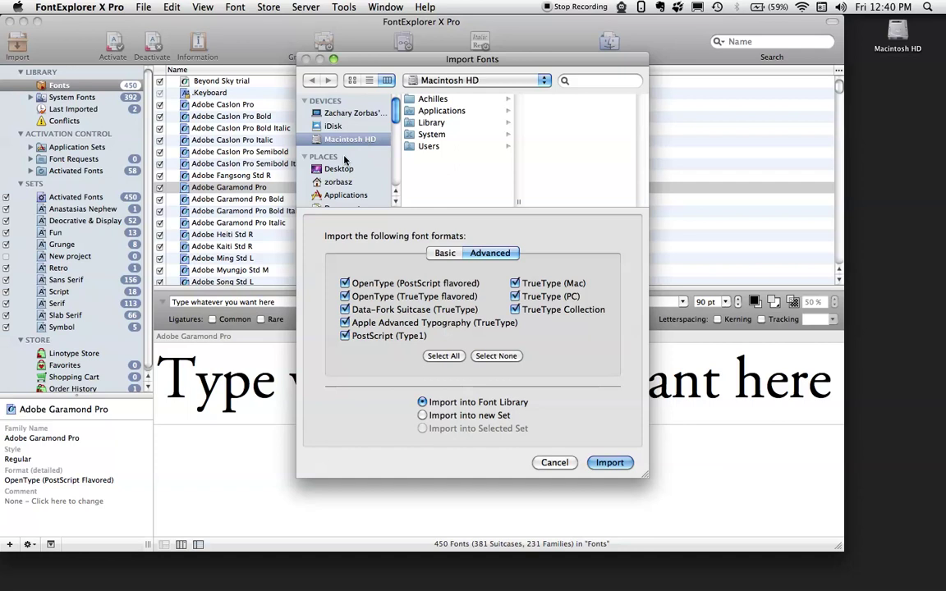
click(335, 169)
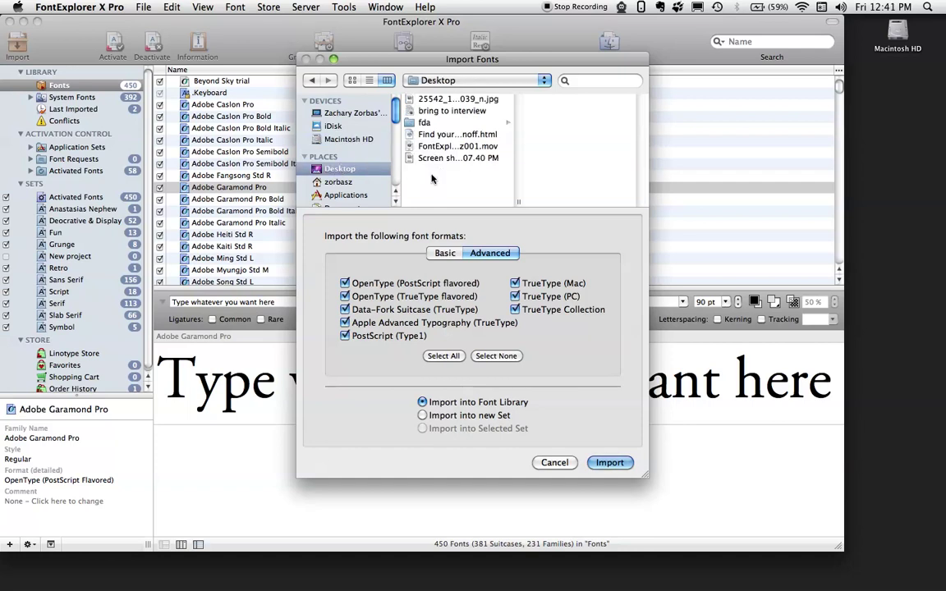
click(456, 158)
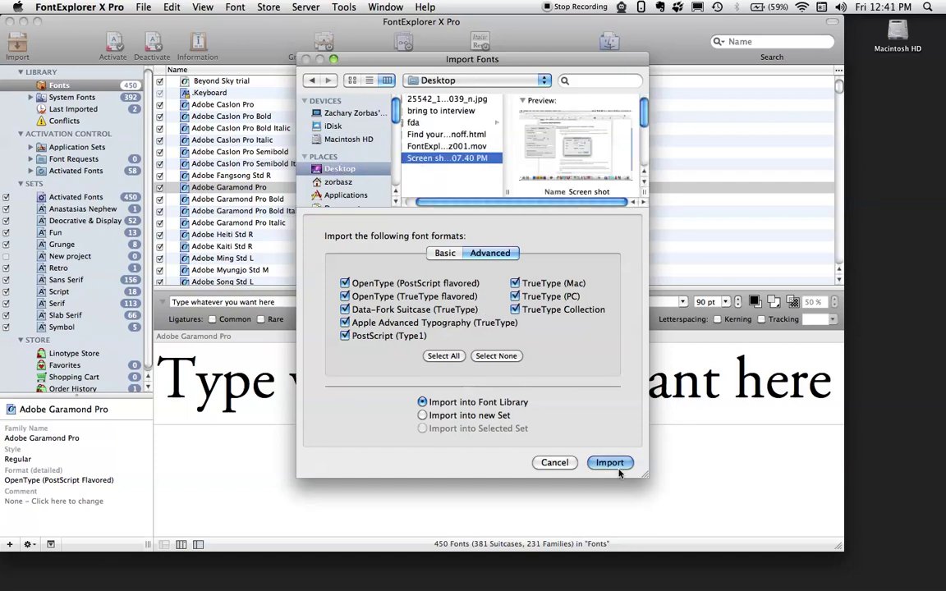
click(554, 461)
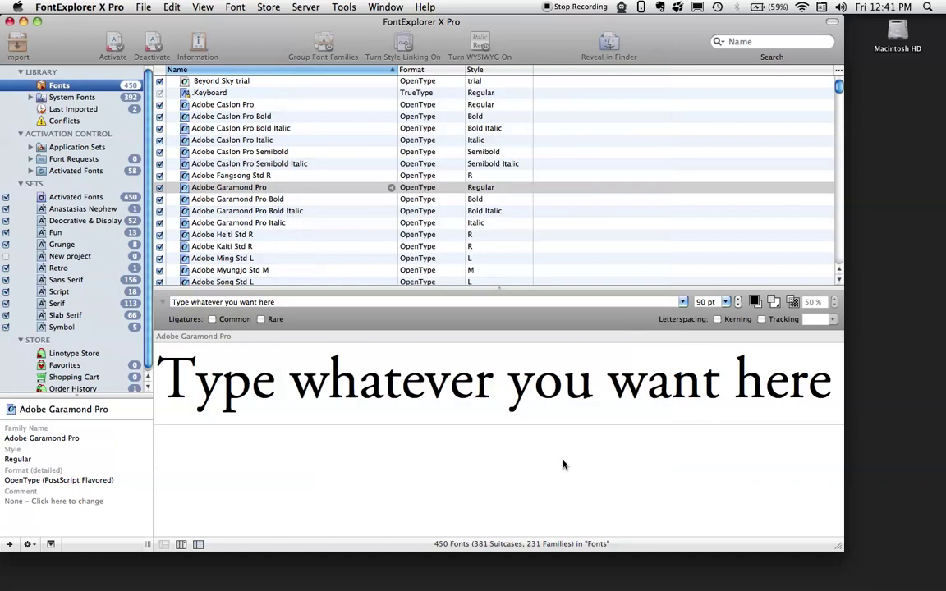
click(206, 189)
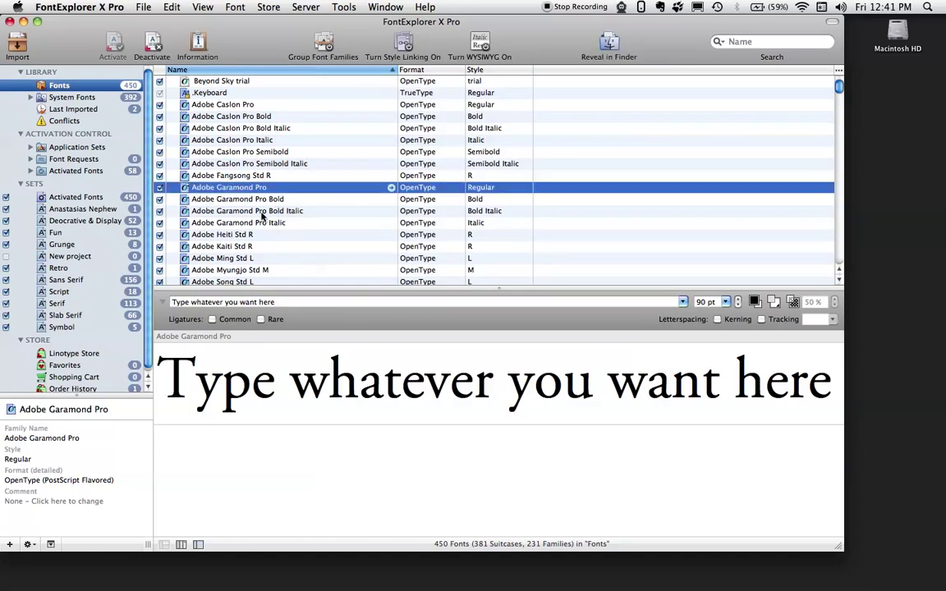
click(160, 187)
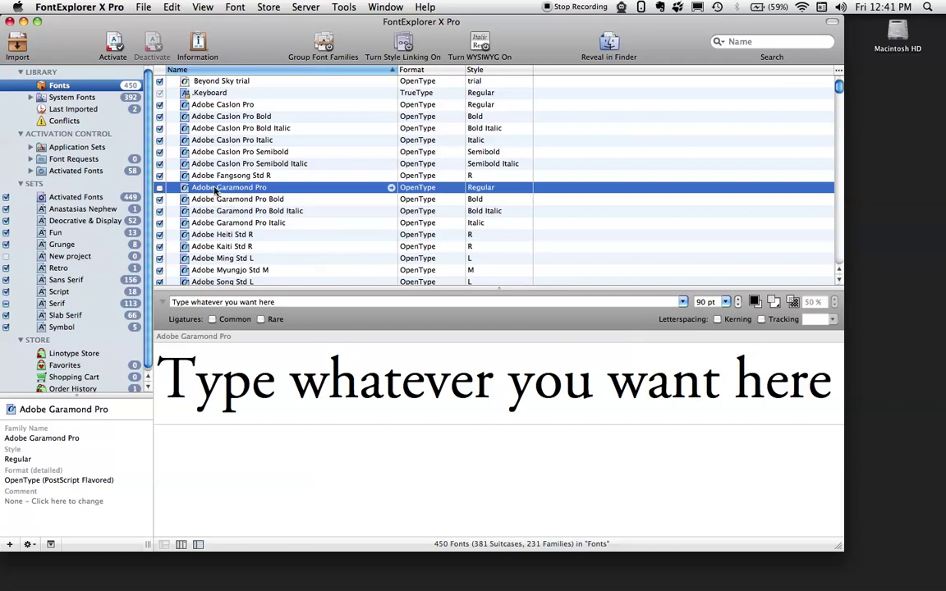
click(160, 188)
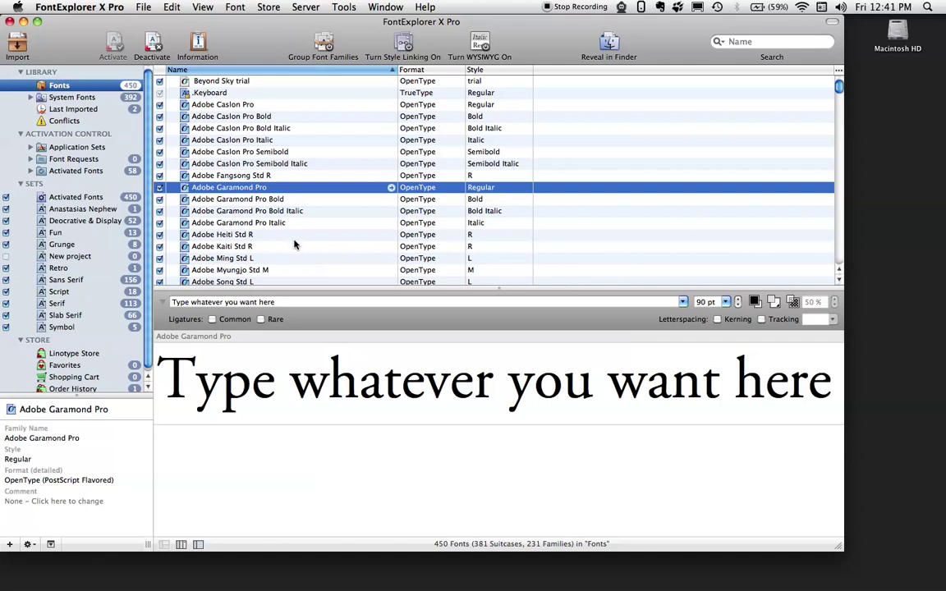
click(295, 241)
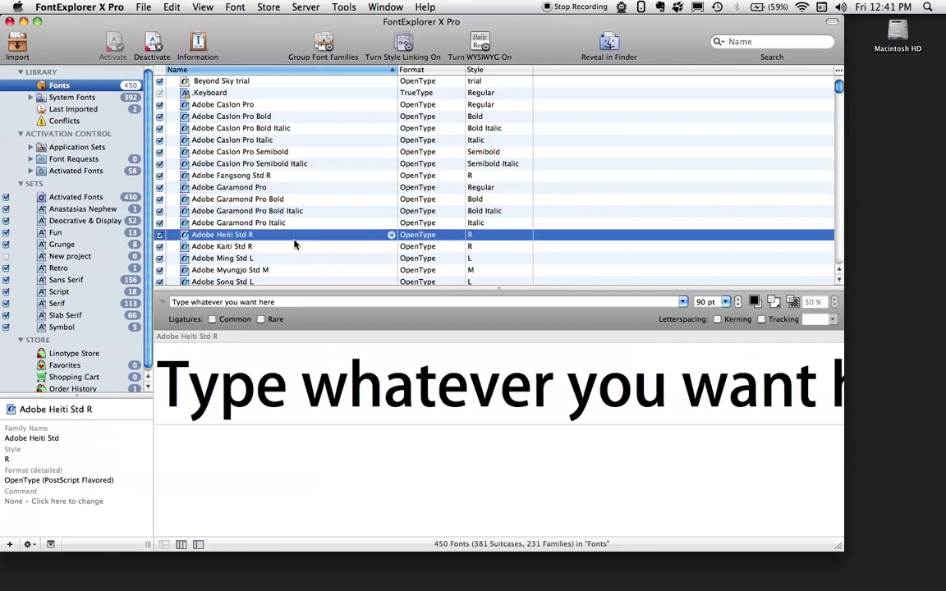
click(234, 188)
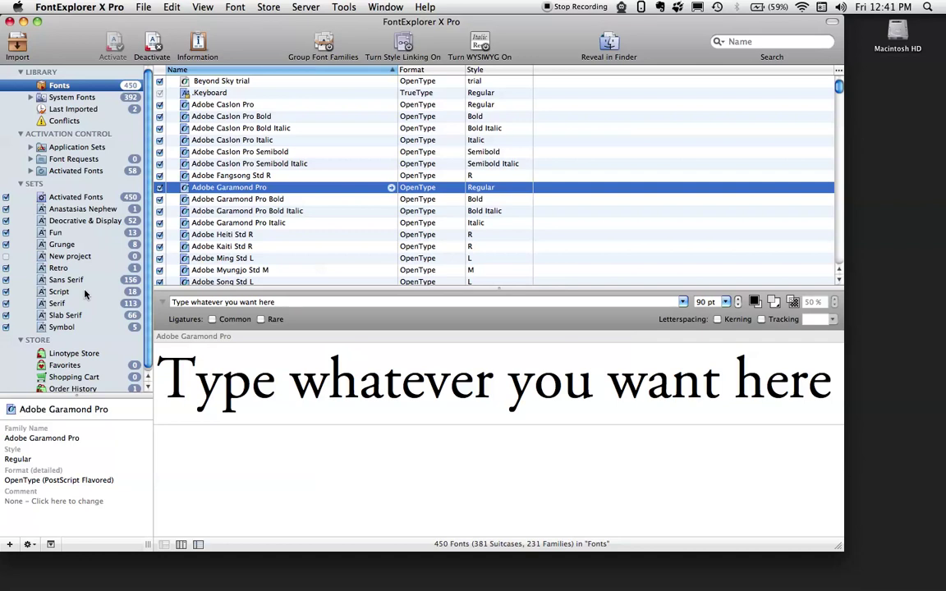
click(261, 456)
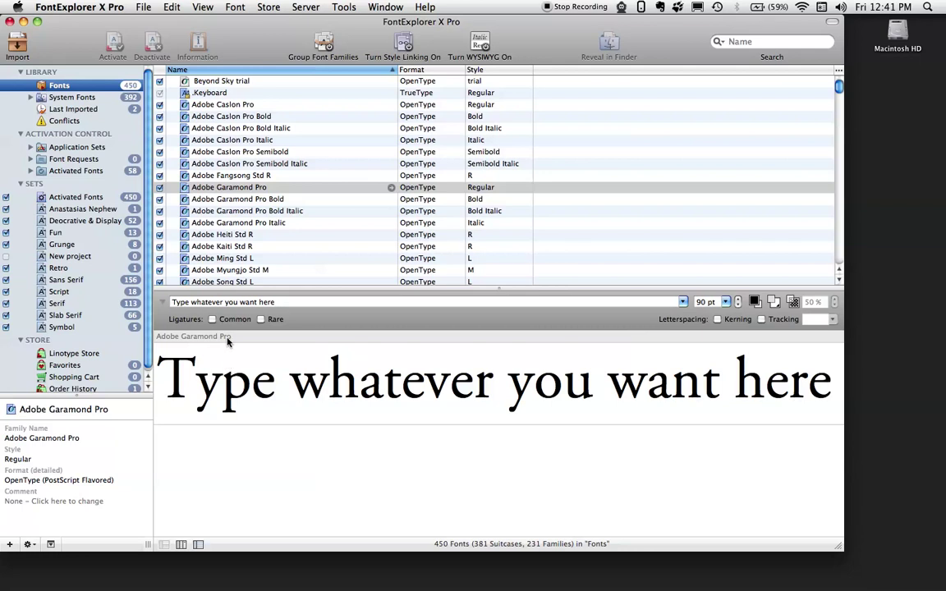
Drag the Adobe Garamond Pro sample preview onto the desktop as Adobe Garamond Pro.tiff.
click(369, 371)
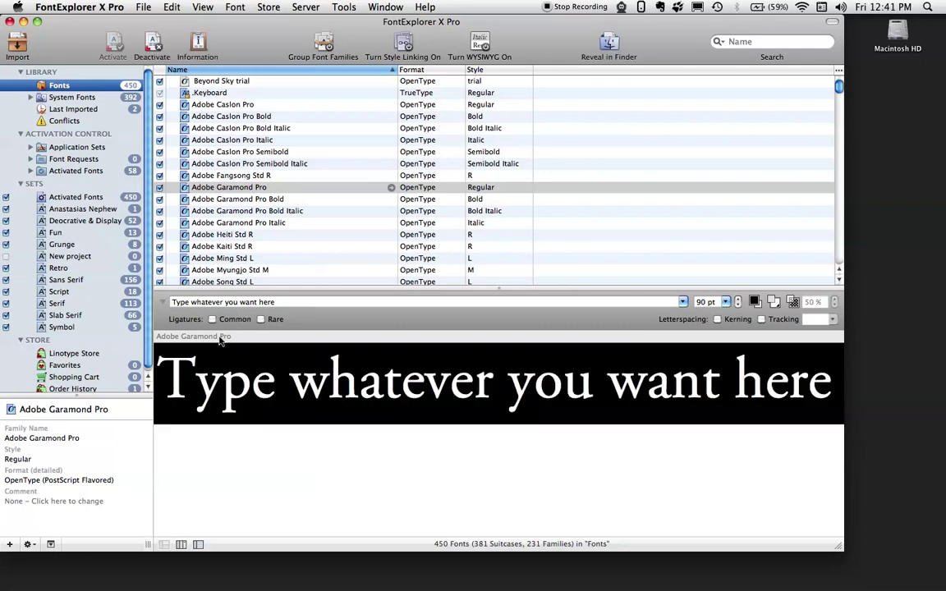
scroll(92, 346, down, 1)
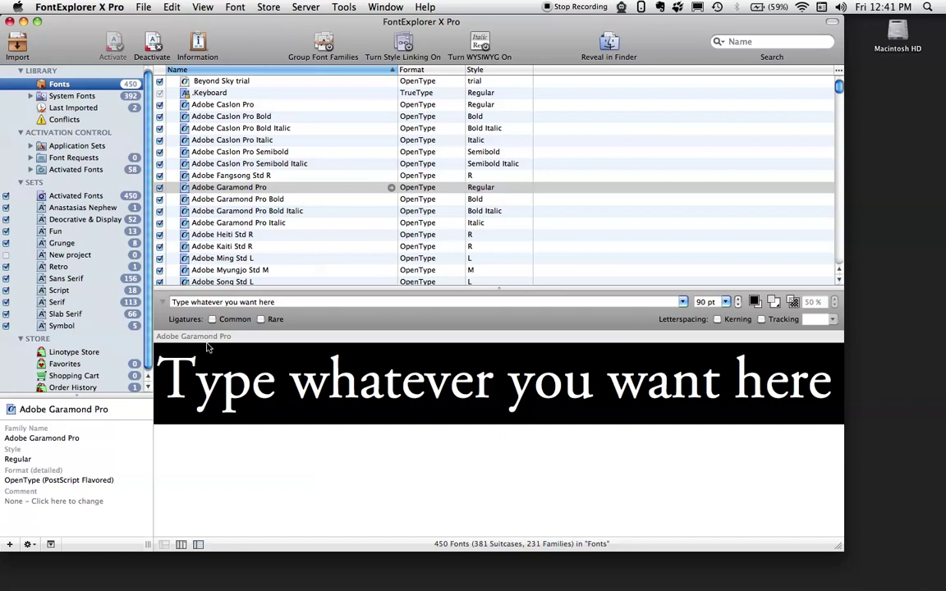
click(246, 330)
drag(867, 312, 871, 247)
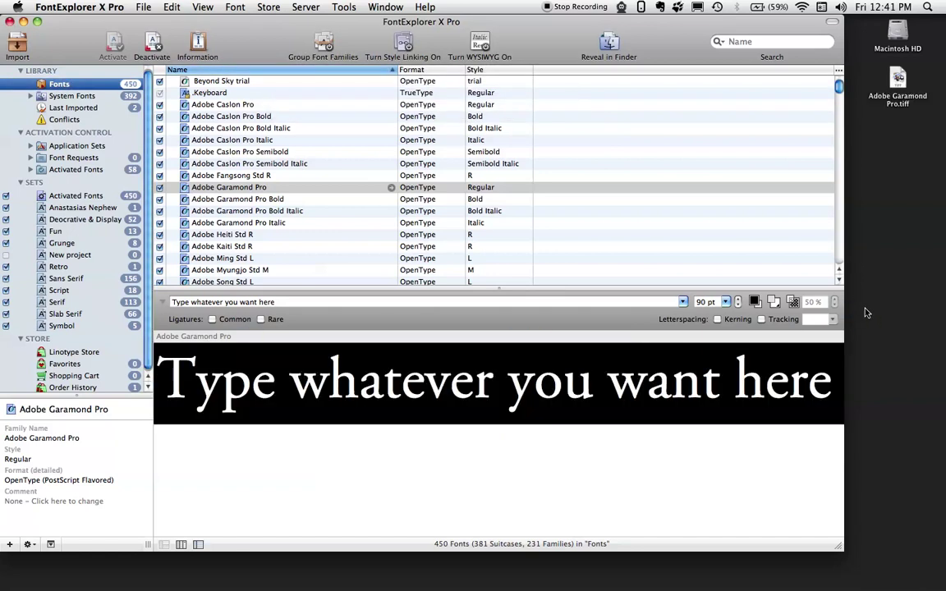
double_click(896, 81)
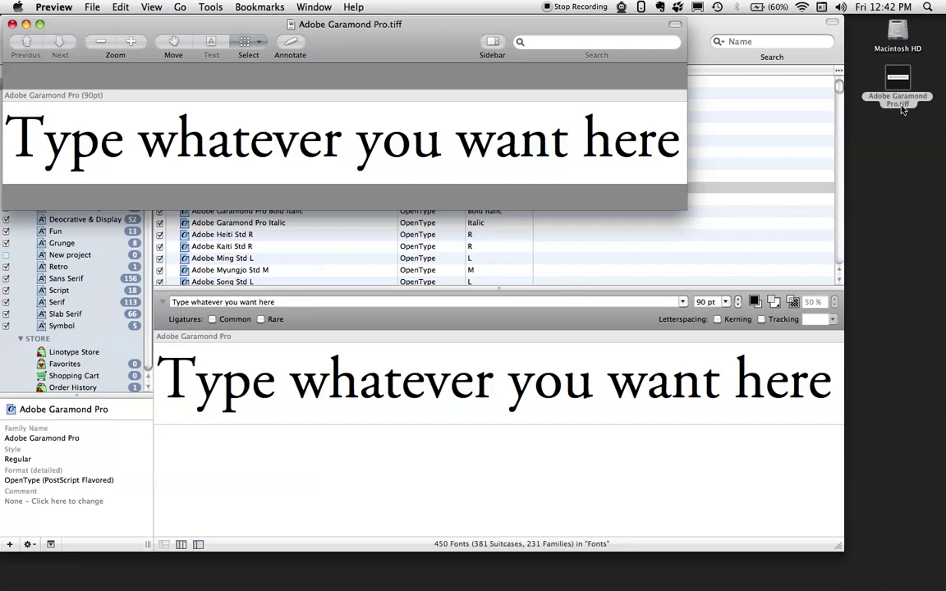
click(12, 24)
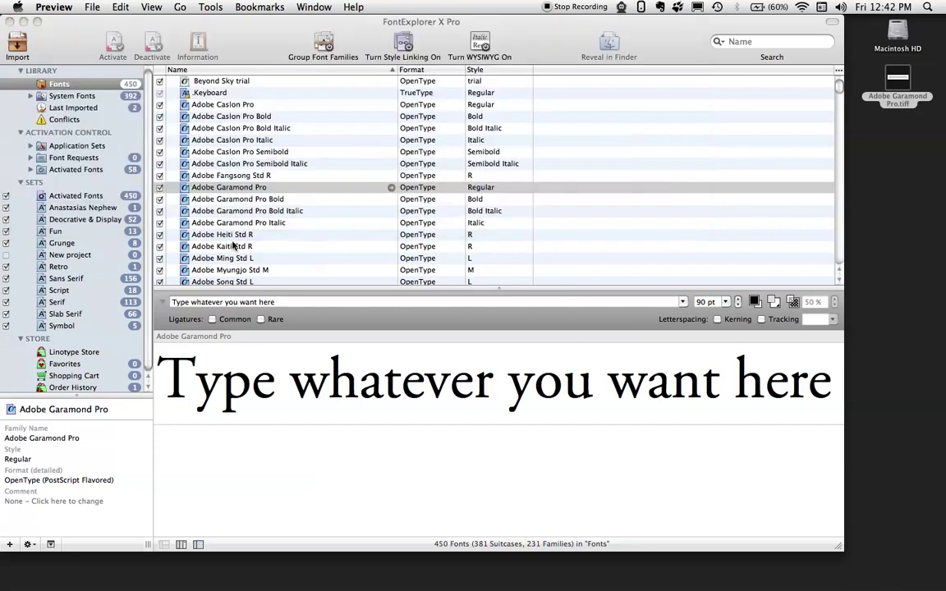
click(73, 104)
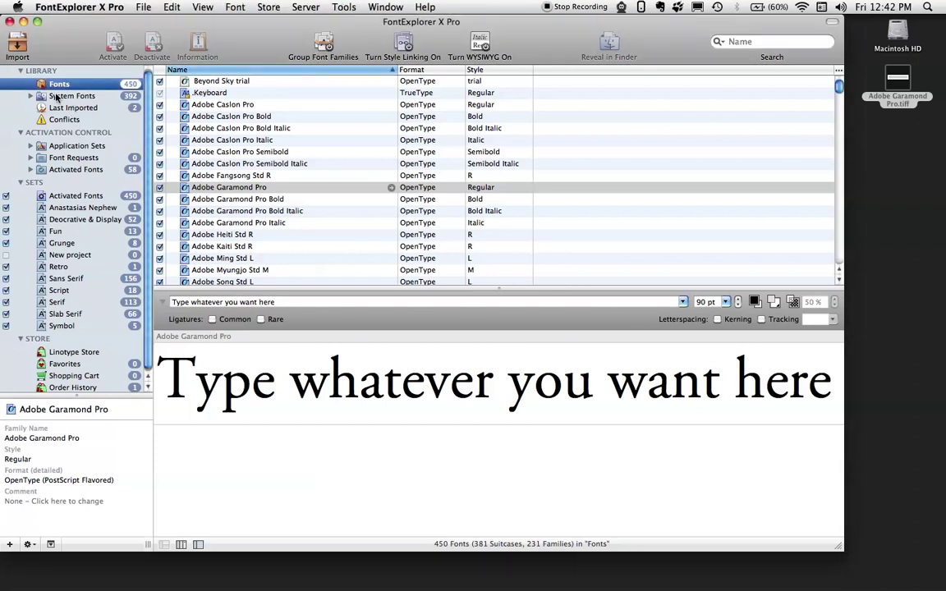